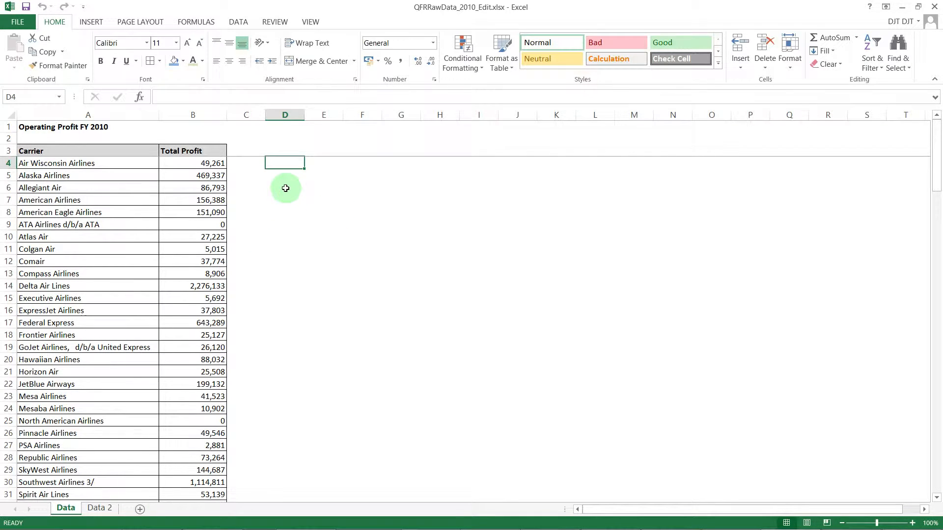
- Examine the Carrier and Total Profit columns on the Data sheet
{"action": "left_click", "coordinate": [123, 118]}
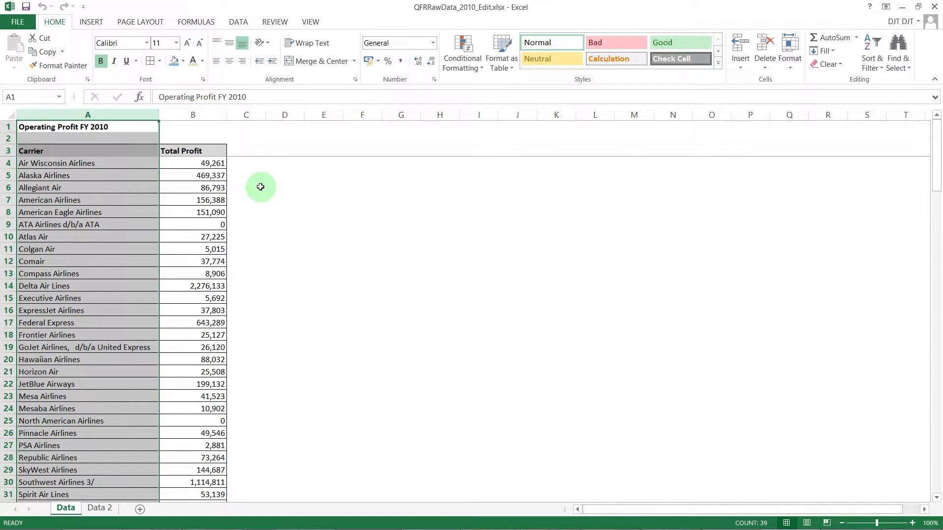
{"action": "left_click", "coordinate": [219, 117]}
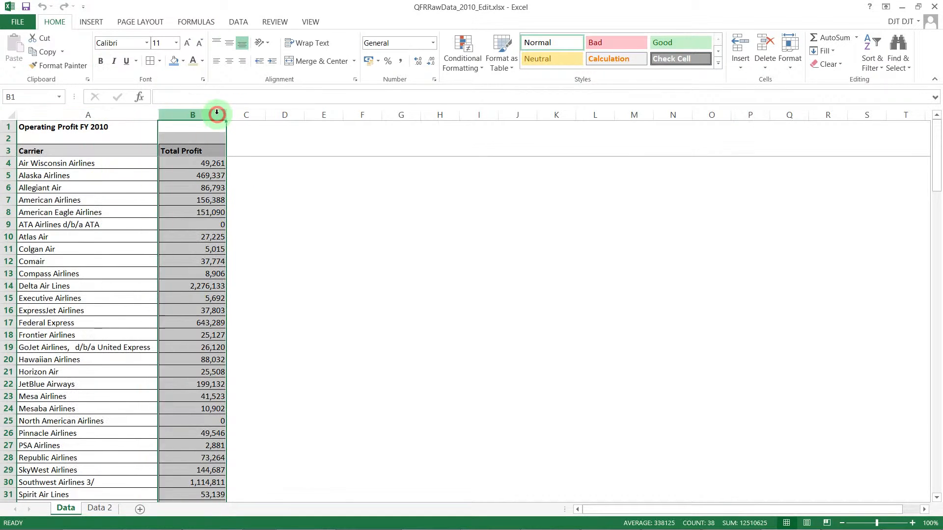
{"action": "left_click", "coordinate": [283, 166]}
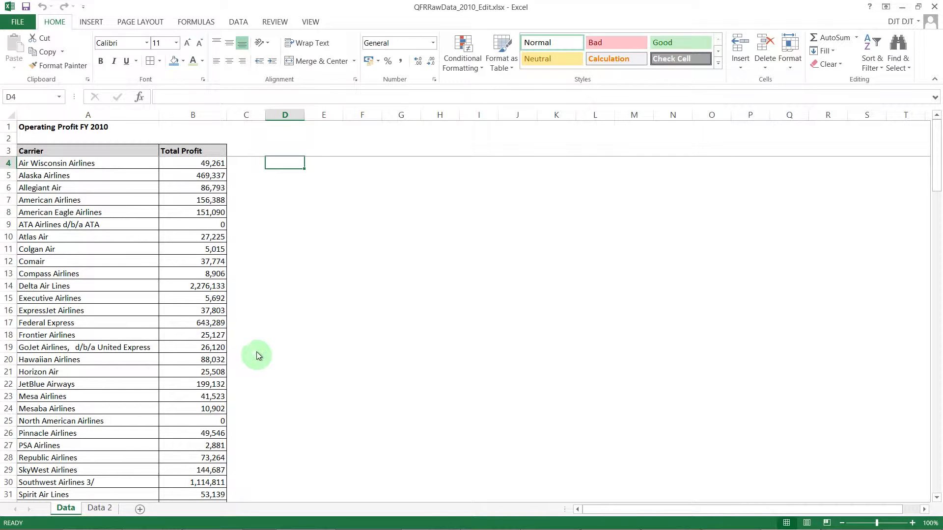
- Add a new worksheet after the Data sheet and insert an empty 2-D clustered column chart on it
{"action": "left_click", "coordinate": [140, 510]}
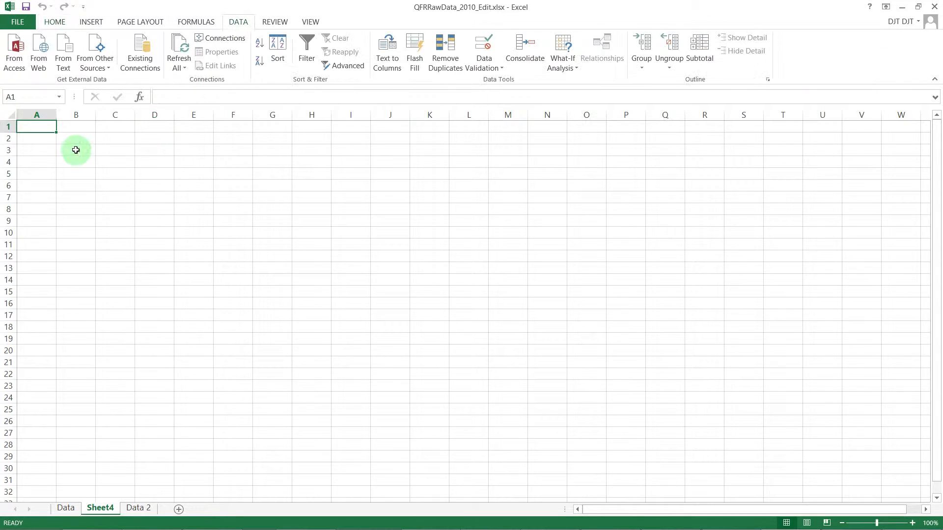
{"action": "left_click", "coordinate": [91, 22]}
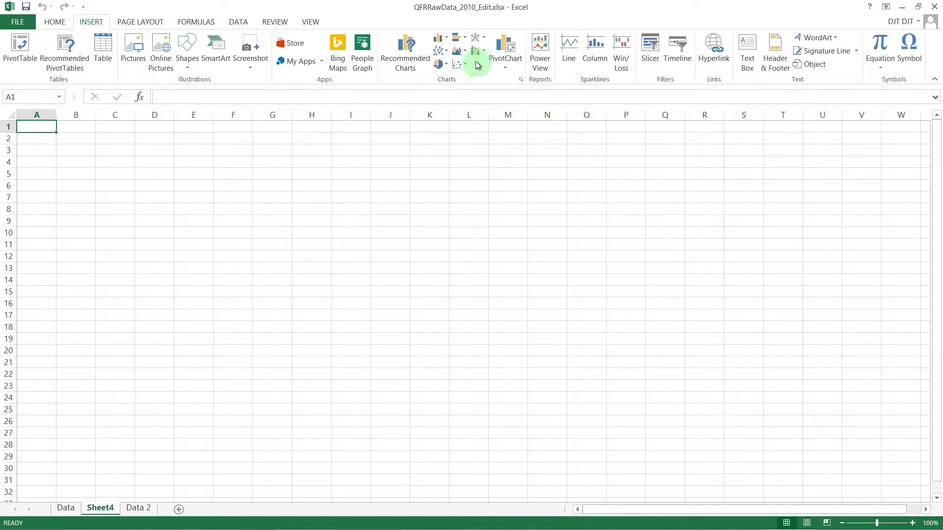
{"action": "left_click", "coordinate": [445, 39]}
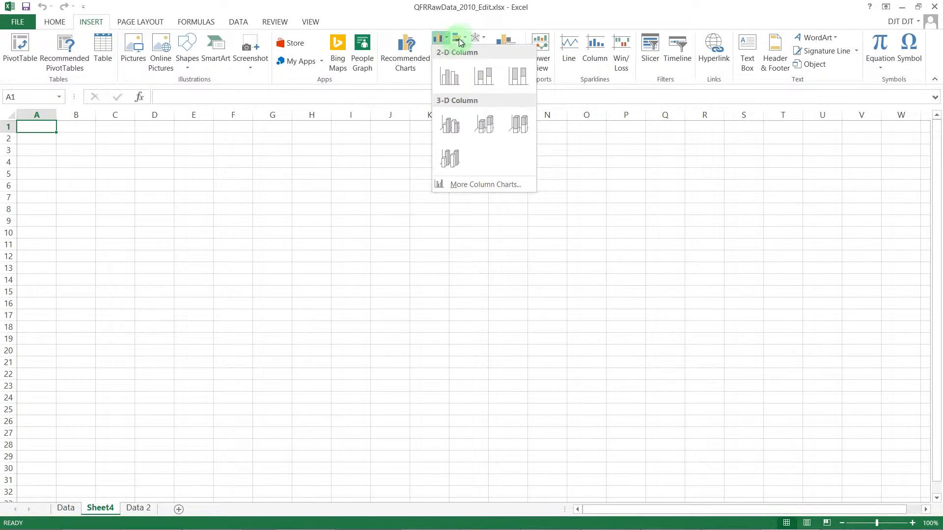
{"action": "left_click", "coordinate": [465, 41]}
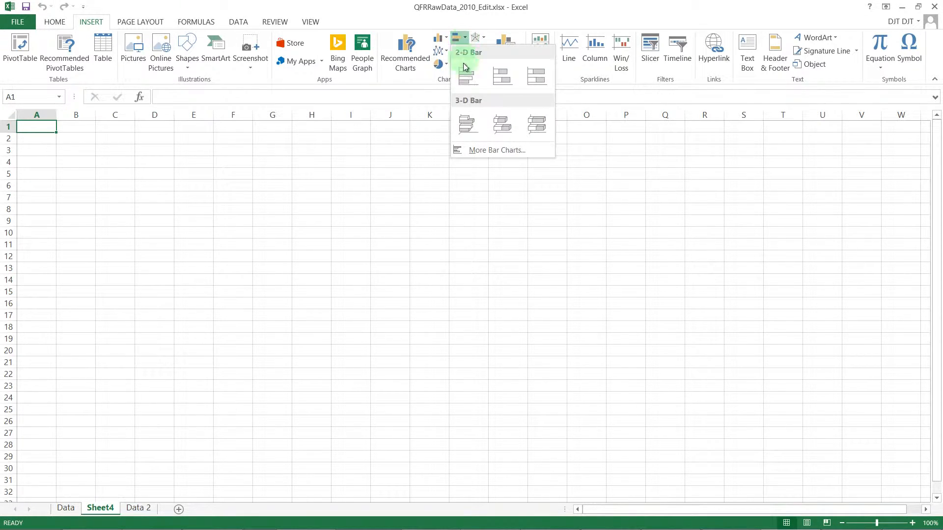
{"action": "left_click", "coordinate": [442, 41]}
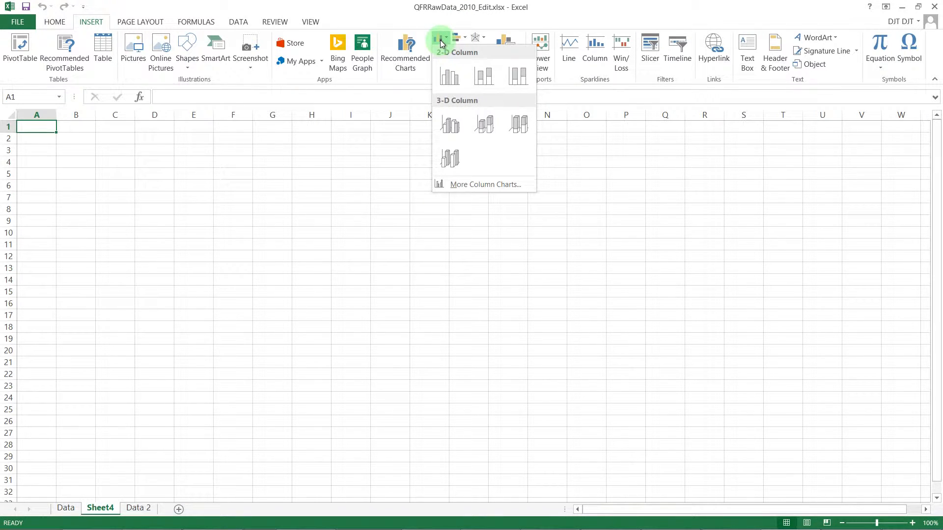
{"action": "left_click", "coordinate": [451, 79]}
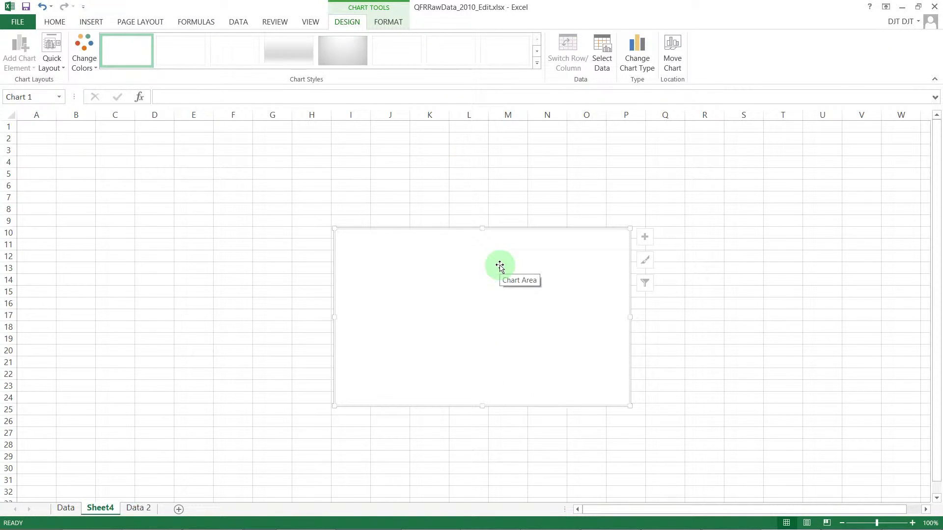
- Set the empty chart's data range to A3:B39 on the Data sheet, leaving out the Grand Total row
{"action": "right_click", "coordinate": [412, 273]}
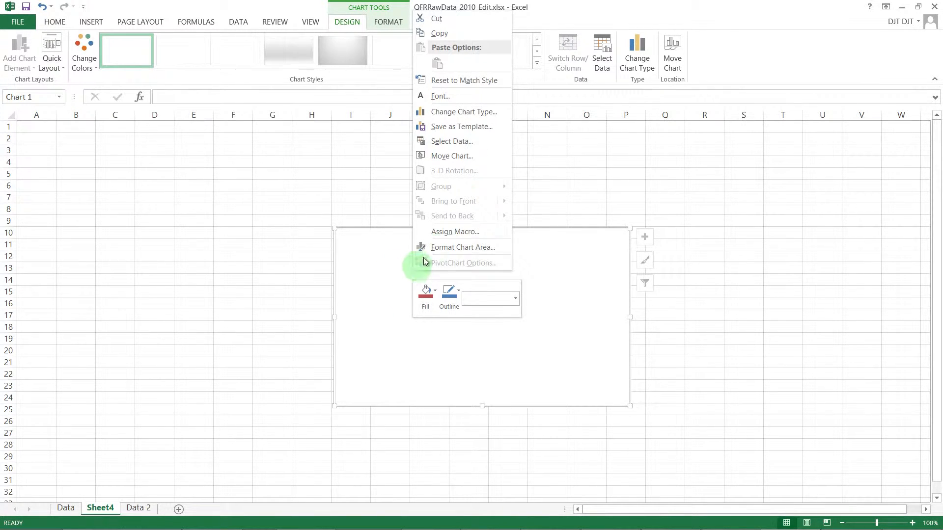
{"action": "left_click", "coordinate": [459, 144]}
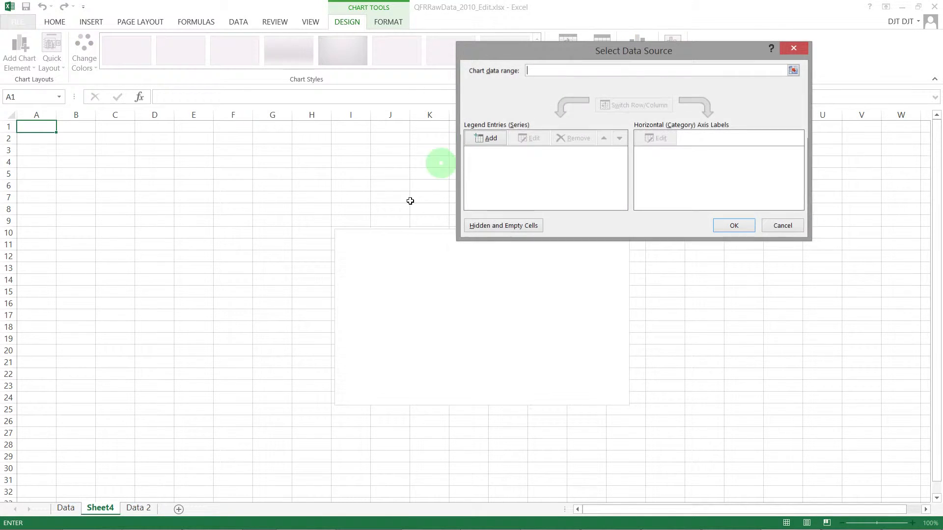
{"action": "left_click", "coordinate": [69, 509]}
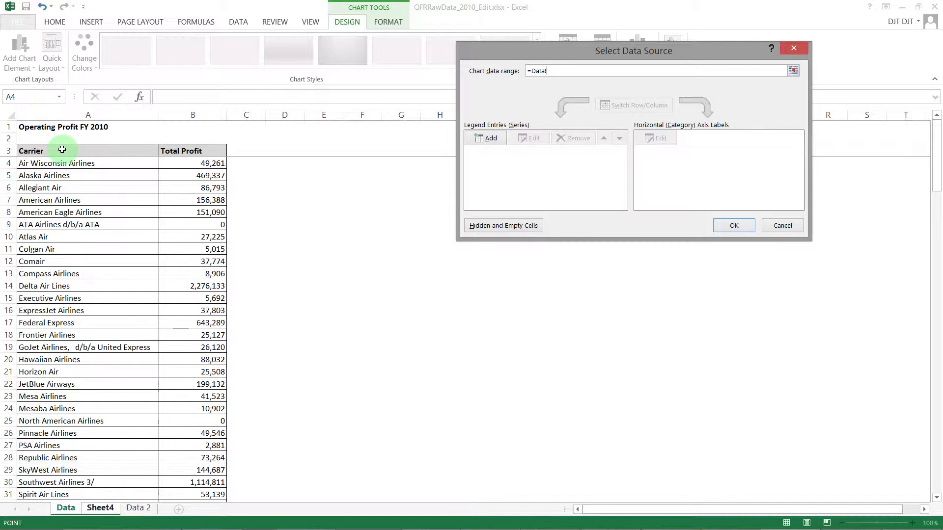
{"action": "left_click_drag", "start_coordinate": [62, 149], "coordinate": [185, 475]}
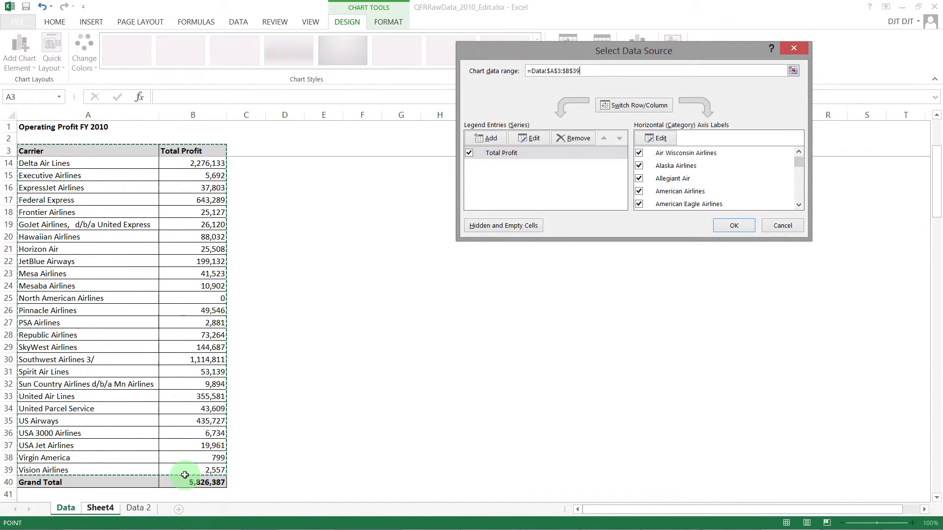
{"action": "left_click", "coordinate": [731, 227]}
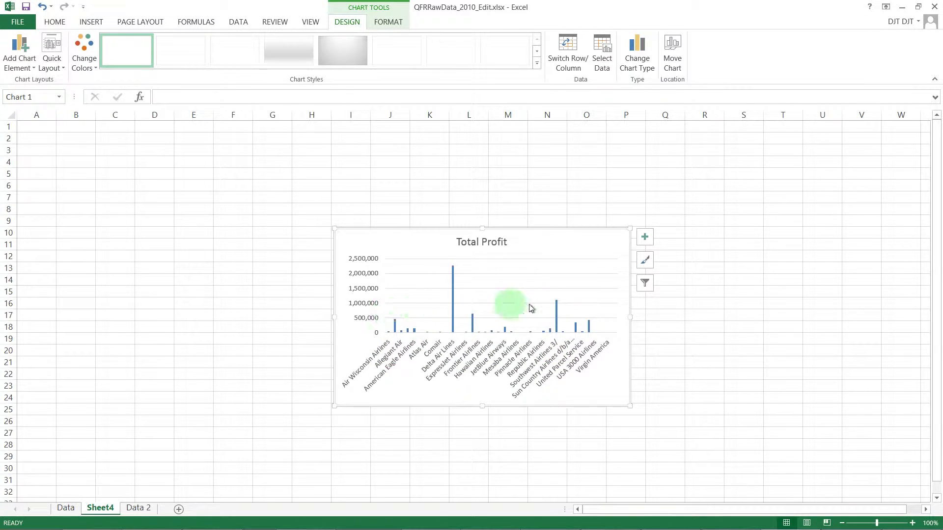
- Move the Total Profit chart to the sheet's upper-left corner and enlarge it to about columns A to O and rows 1 to 29
{"action": "left_click", "coordinate": [432, 224]}
{"action": "left_click_drag", "start_coordinate": [430, 227], "coordinate": [119, 126]}
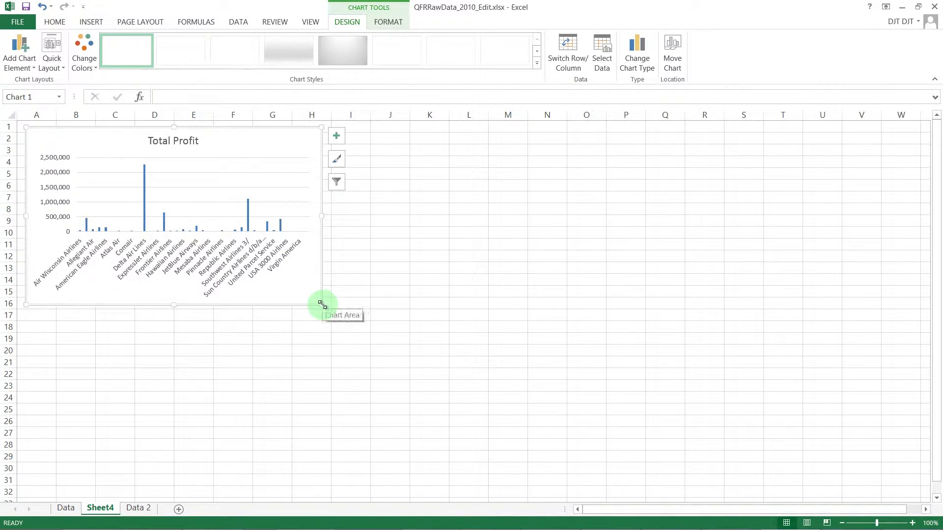
{"action": "left_click_drag", "start_coordinate": [323, 305], "coordinate": [609, 464]}
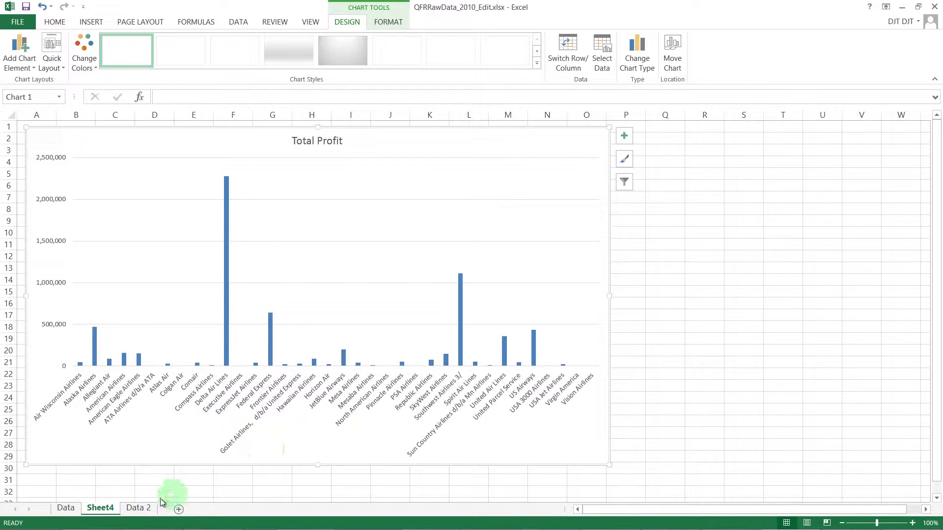
- Examine the Major Cargo, Major Passenger and National Passenger groupings by carrier on the Data 2 sheet
{"action": "left_click", "coordinate": [146, 510]}
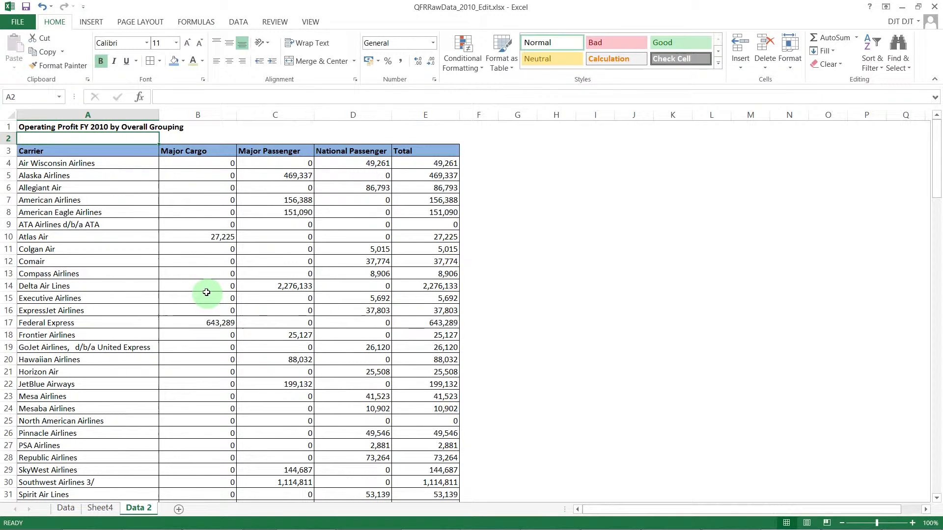
{"action": "left_click", "coordinate": [156, 187]}
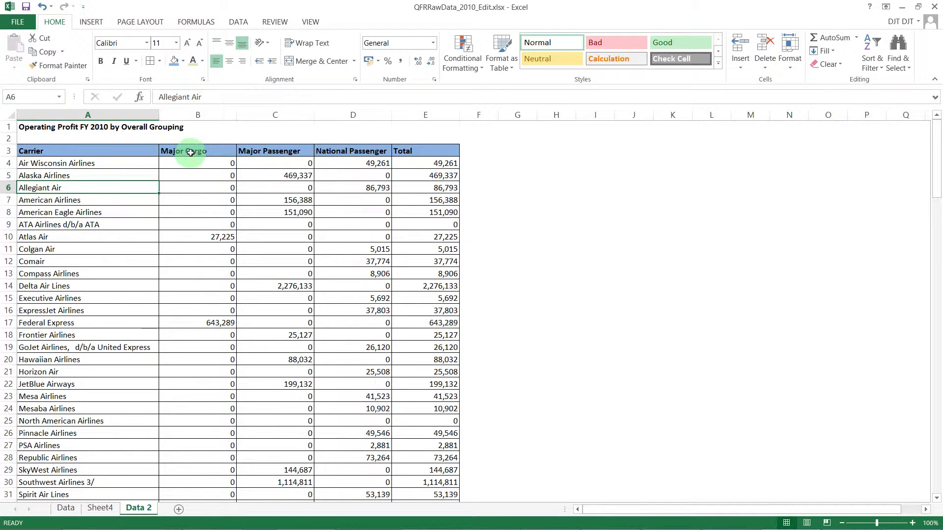
{"action": "left_click", "coordinate": [190, 152]}
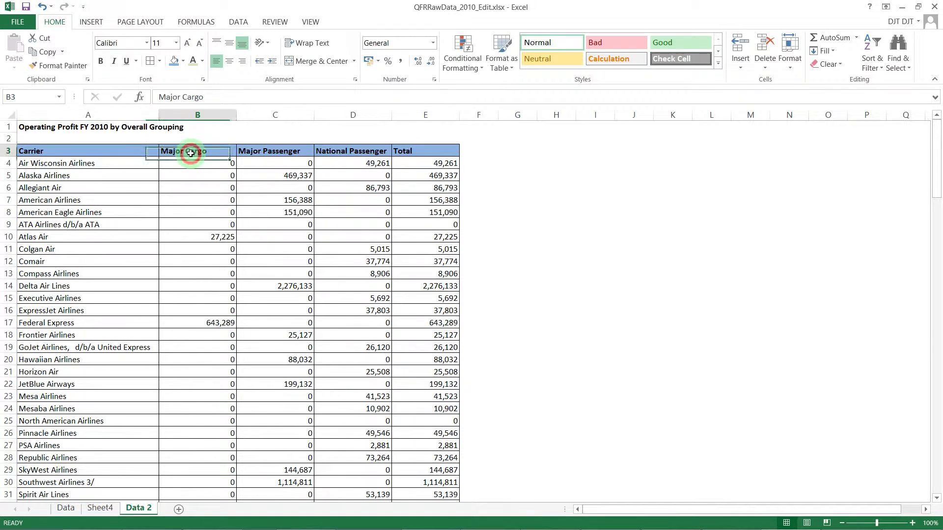
{"action": "left_click", "coordinate": [281, 149]}
{"action": "left_click", "coordinate": [366, 152]}
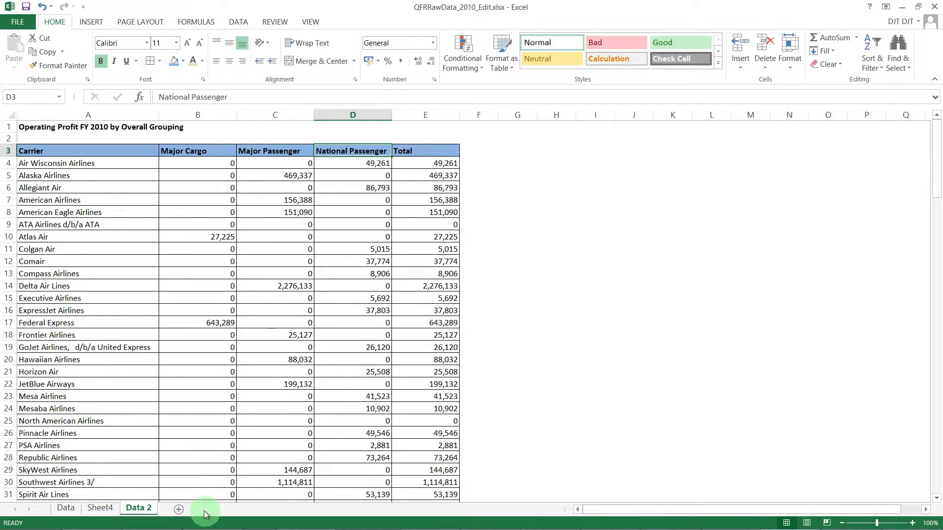
- Add a new worksheet after Data 2 and insert an empty 2-D stacked column chart on it
{"action": "left_click", "coordinate": [180, 510]}
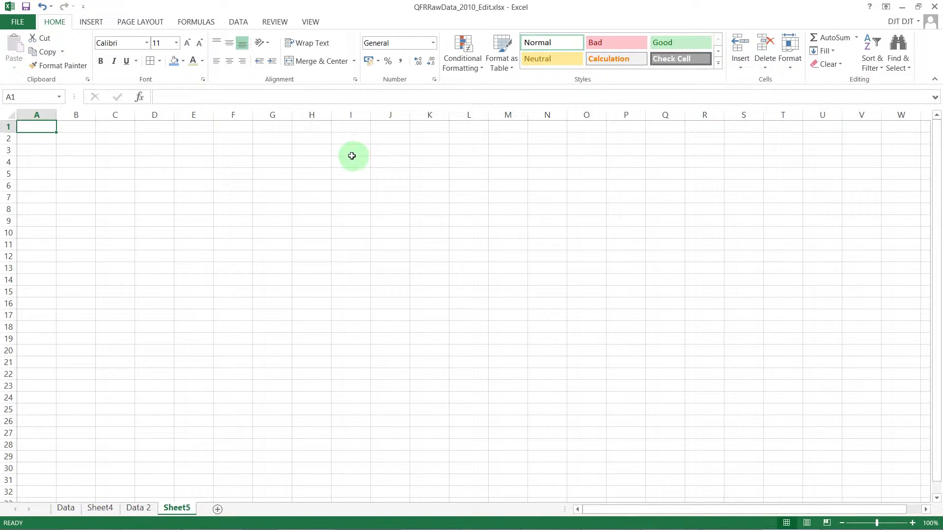
{"action": "left_click", "coordinate": [92, 22]}
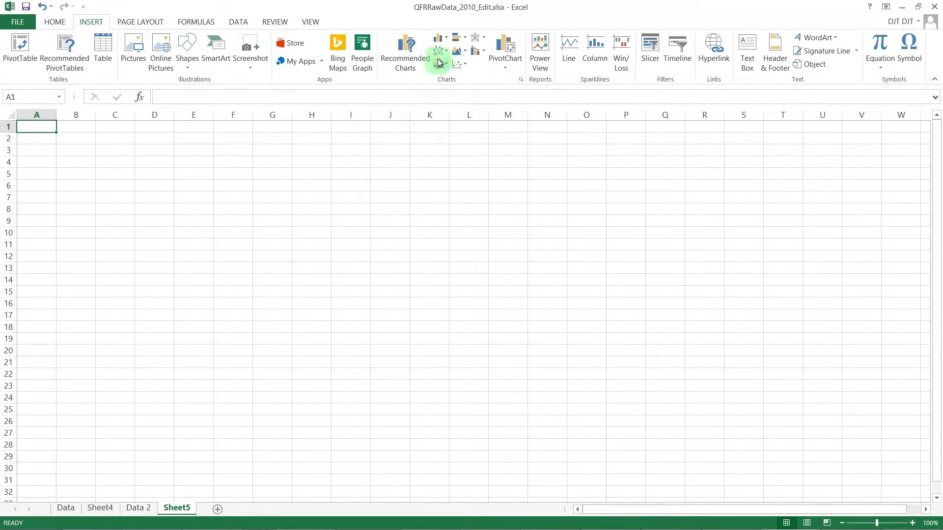
{"action": "left_click", "coordinate": [443, 41]}
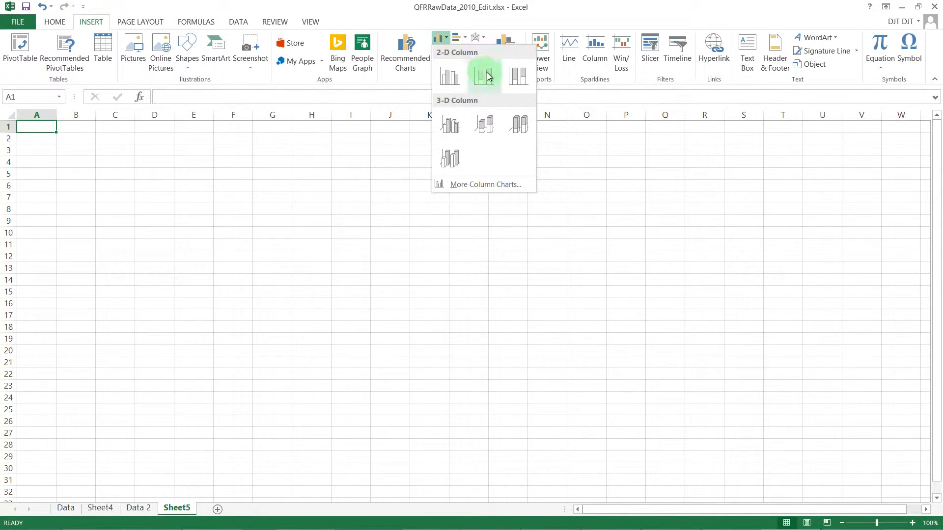
{"action": "left_click", "coordinate": [488, 77]}
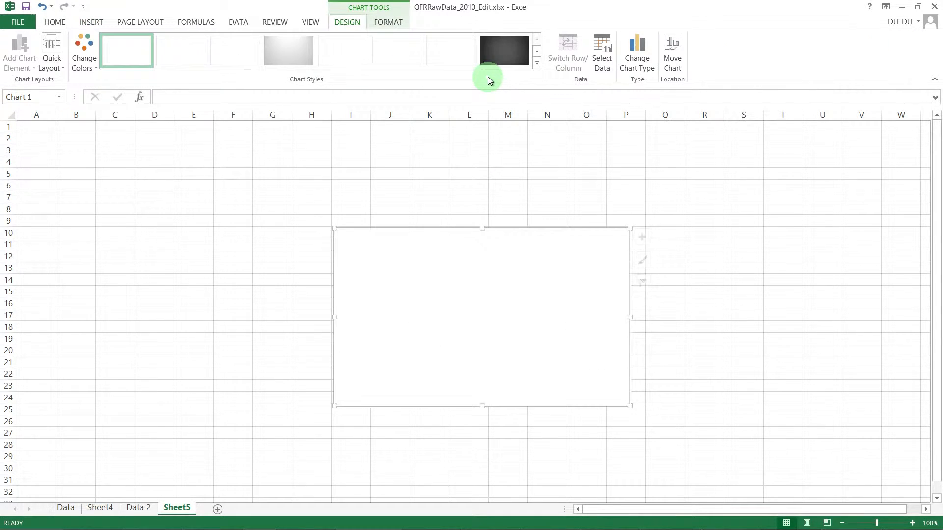
- Set the stacked column chart's data range to A3:D39 on the Data 2 sheet, covering the carriers and three groupings
{"action": "right_click", "coordinate": [450, 296]}
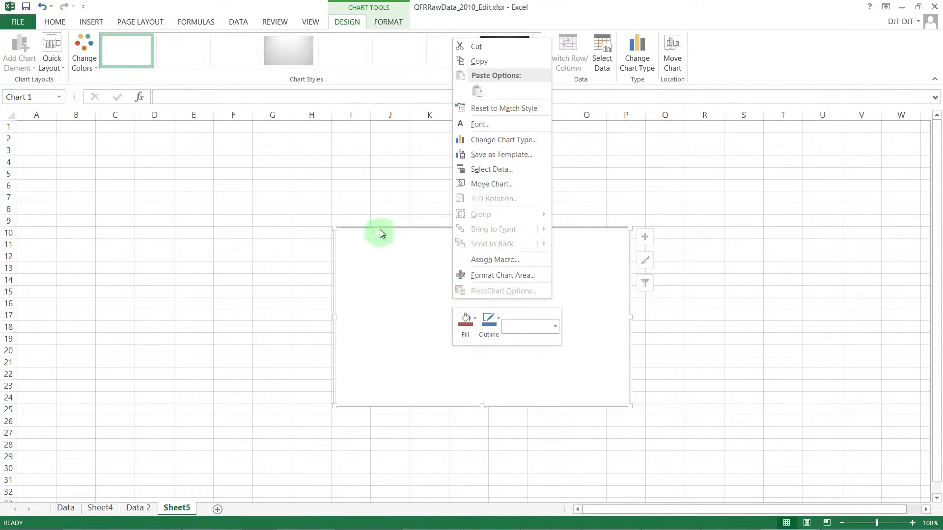
{"action": "left_click", "coordinate": [488, 170]}
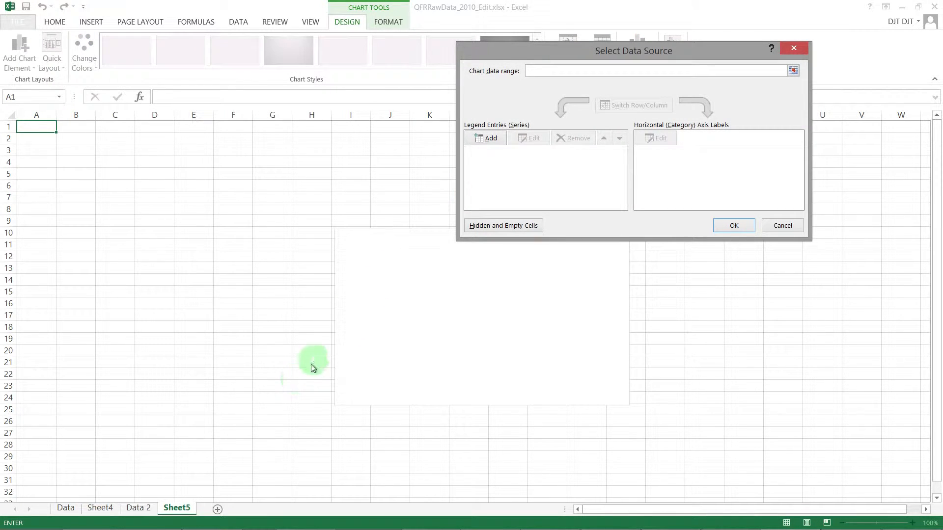
{"action": "left_click", "coordinate": [135, 507]}
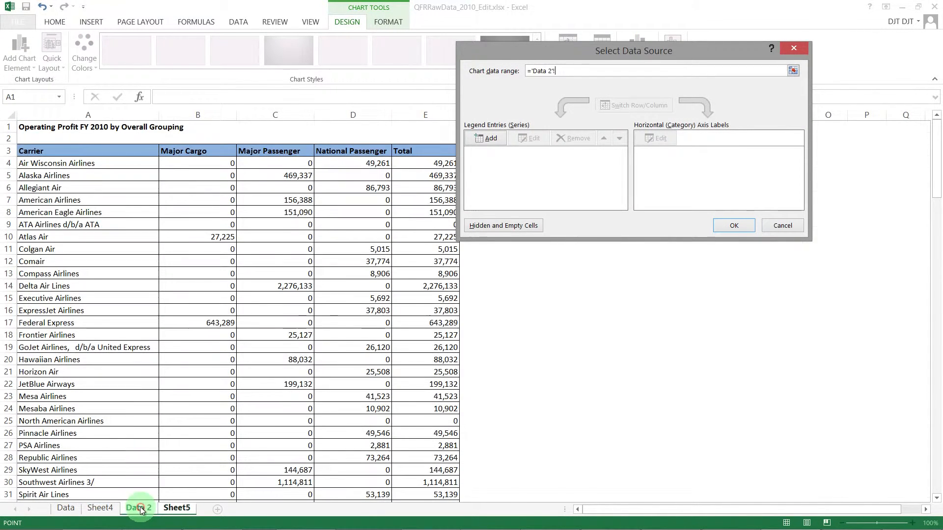
{"action": "left_click_drag", "start_coordinate": [92, 149], "coordinate": [374, 445]}
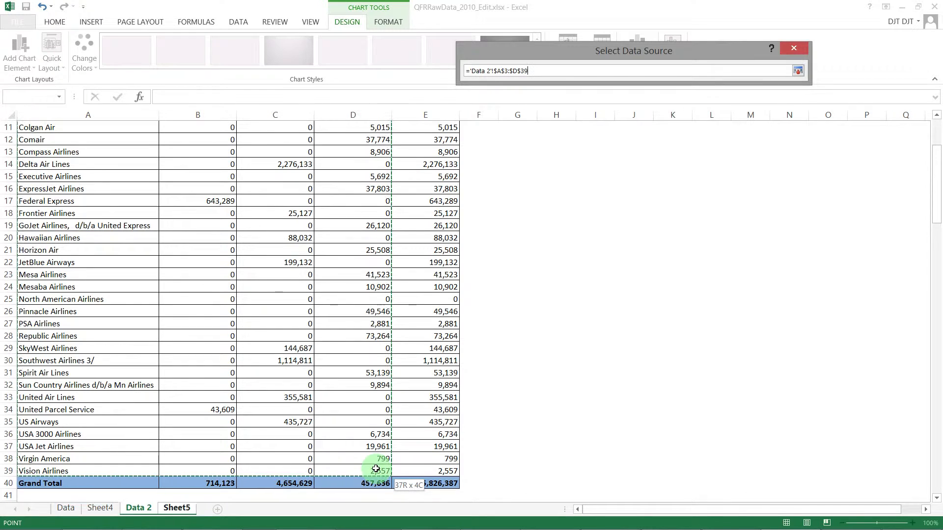
{"action": "left_click_drag", "start_coordinate": [375, 469], "coordinate": [376, 470]}
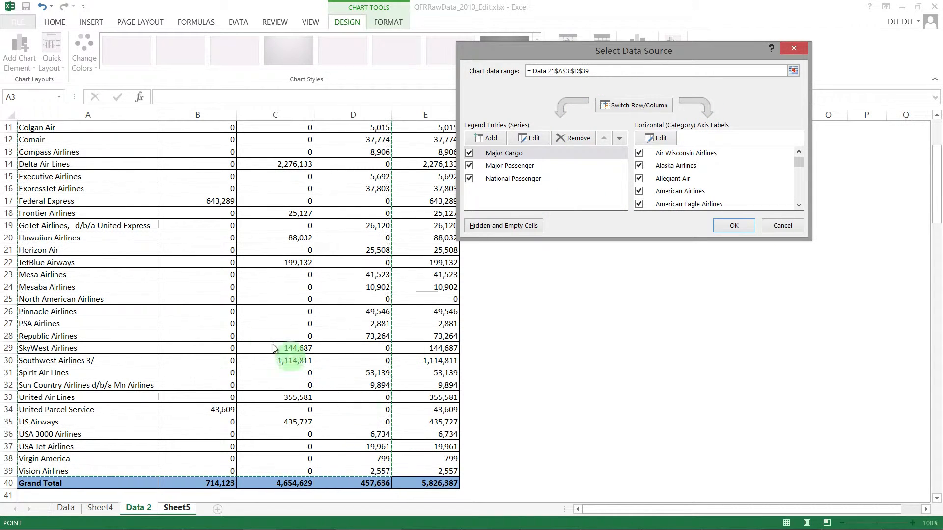
- Reselect the chart data range as A3:E39 on Data 2 and exclude the Total series from the chart
{"action": "scroll", "coordinate": [295, 343], "scroll_direction": "up", "scroll_amount": 3}
{"action": "left_click_drag", "start_coordinate": [116, 151], "coordinate": [452, 467]}
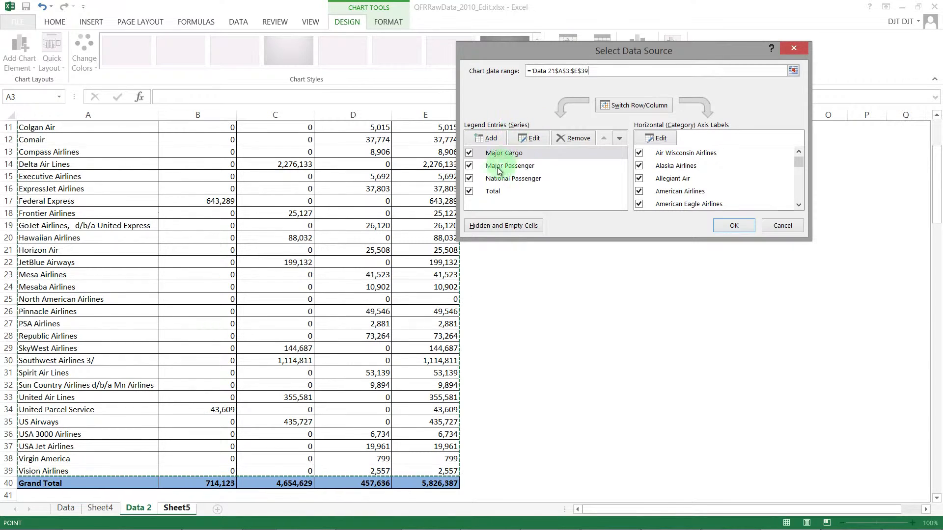
{"action": "left_click", "coordinate": [469, 192]}
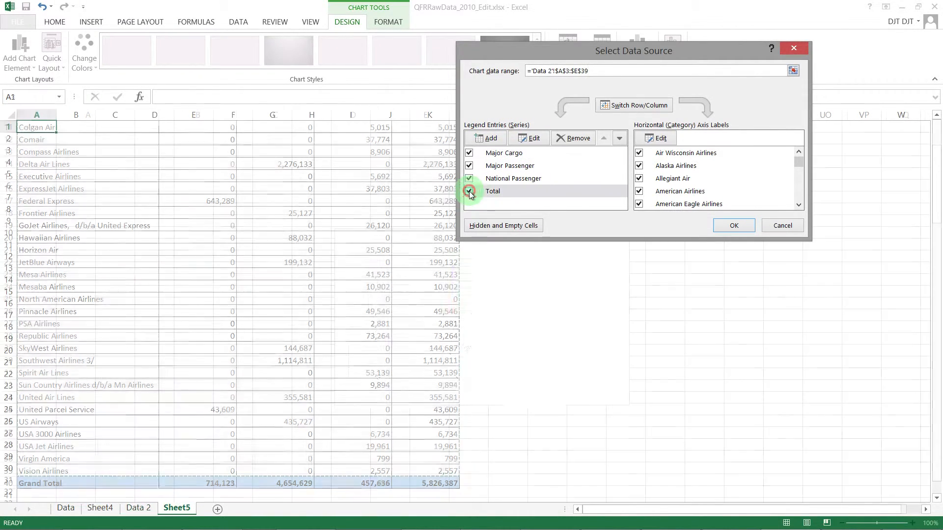
{"action": "left_click", "coordinate": [731, 226]}
- Move the stacked column chart to the sheet's upper-left corner and enlarge it to about columns A to P and rows 1 to 30
{"action": "left_click", "coordinate": [586, 278]}
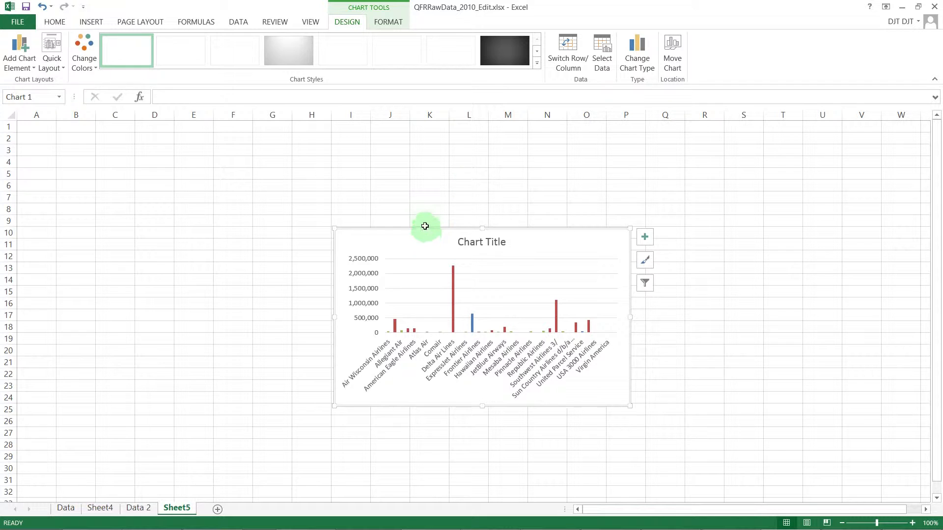
{"action": "left_click_drag", "start_coordinate": [423, 228], "coordinate": [112, 127]}
{"action": "left_click_drag", "start_coordinate": [317, 304], "coordinate": [654, 475]}
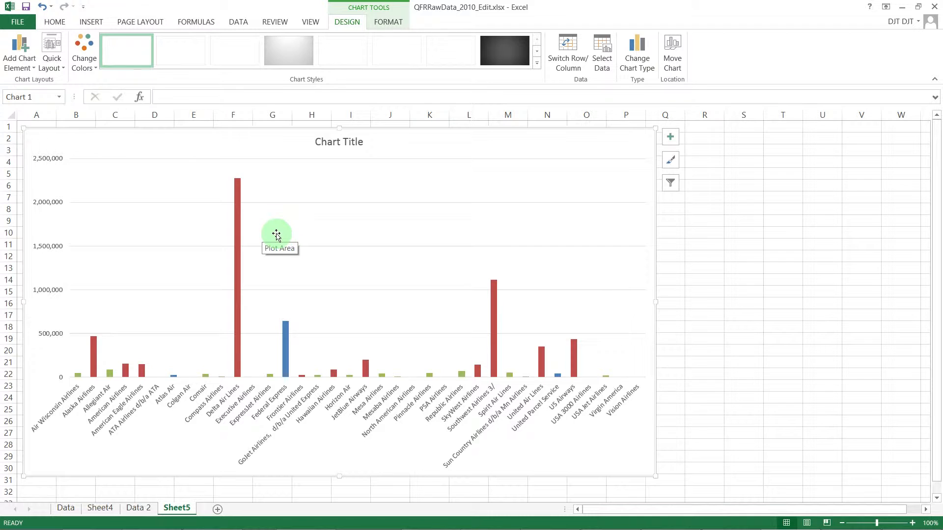
- Add a legend on the right side of the stacked column chart
{"action": "left_click", "coordinate": [28, 57]}
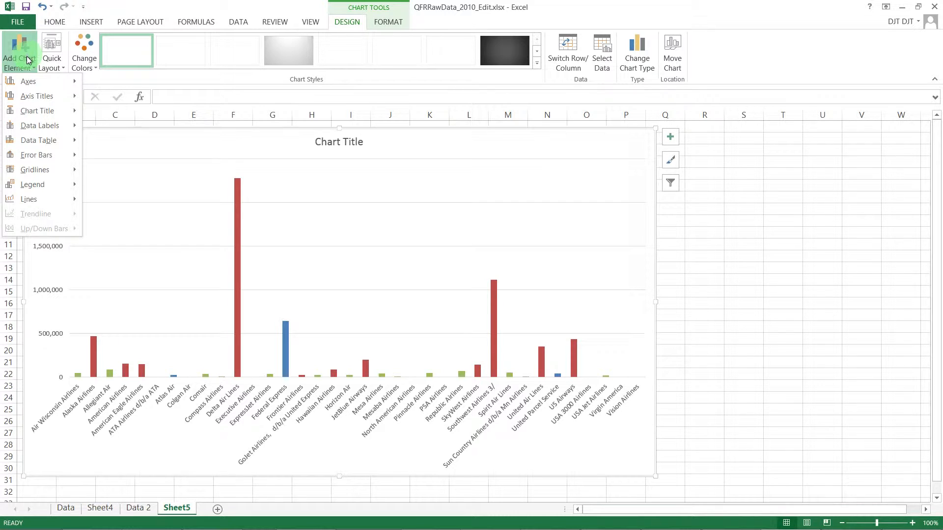
{"action": "left_click", "coordinate": [45, 183]}
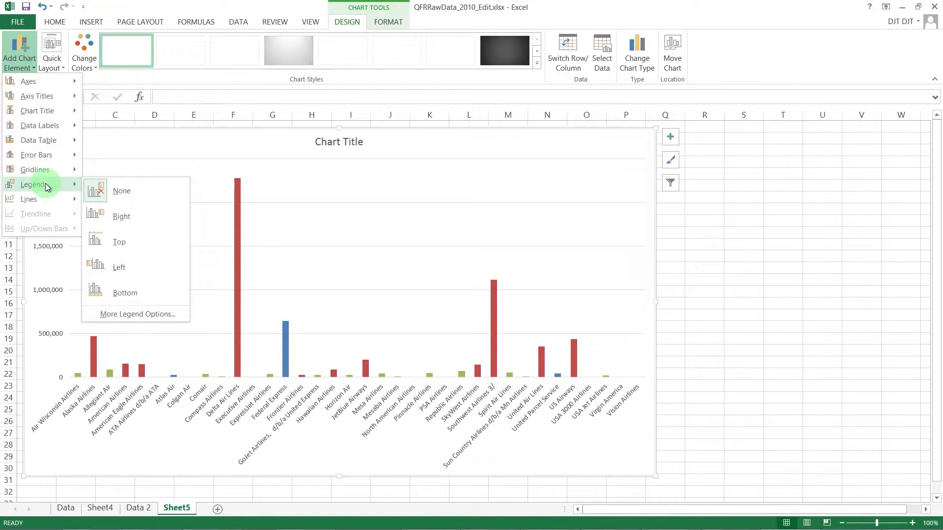
{"action": "left_click", "coordinate": [139, 219]}
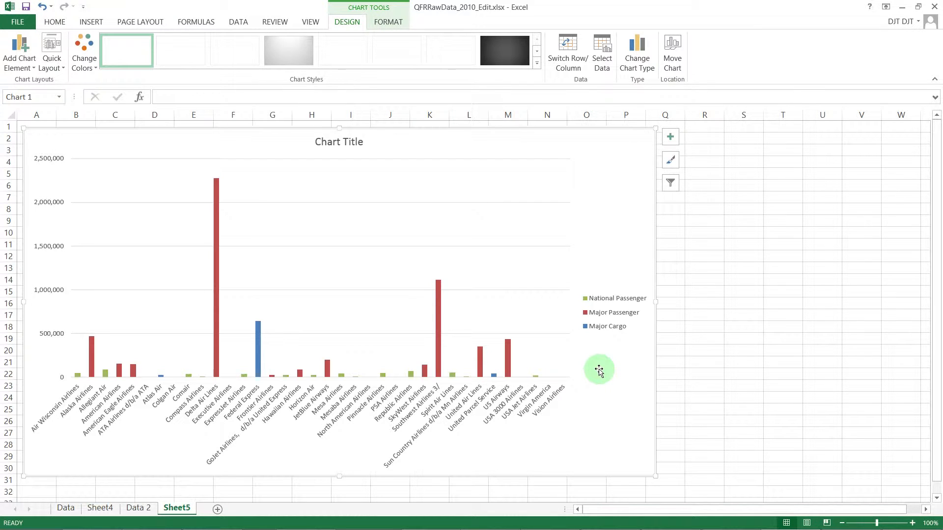
- Set the font size of the carrier names on the horizontal axis to 9
{"action": "left_click", "coordinate": [535, 406]}
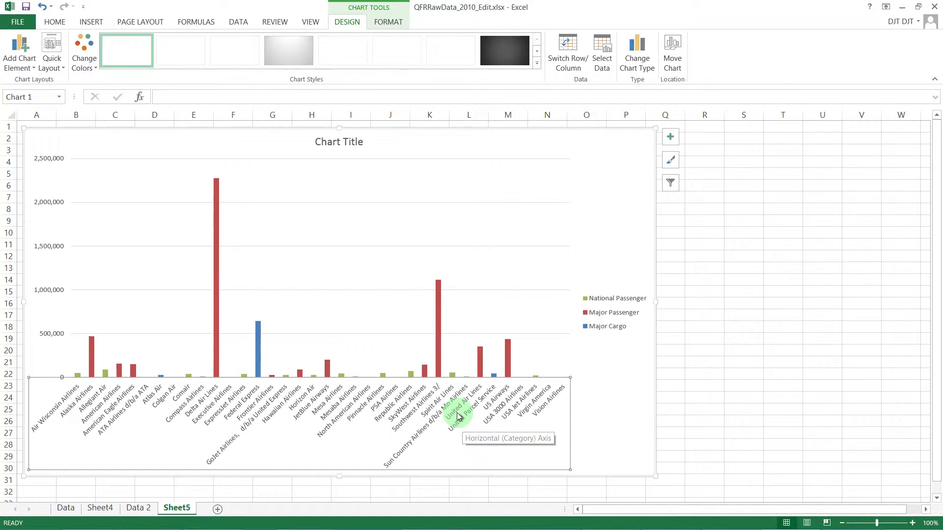
{"action": "left_click", "coordinate": [60, 25]}
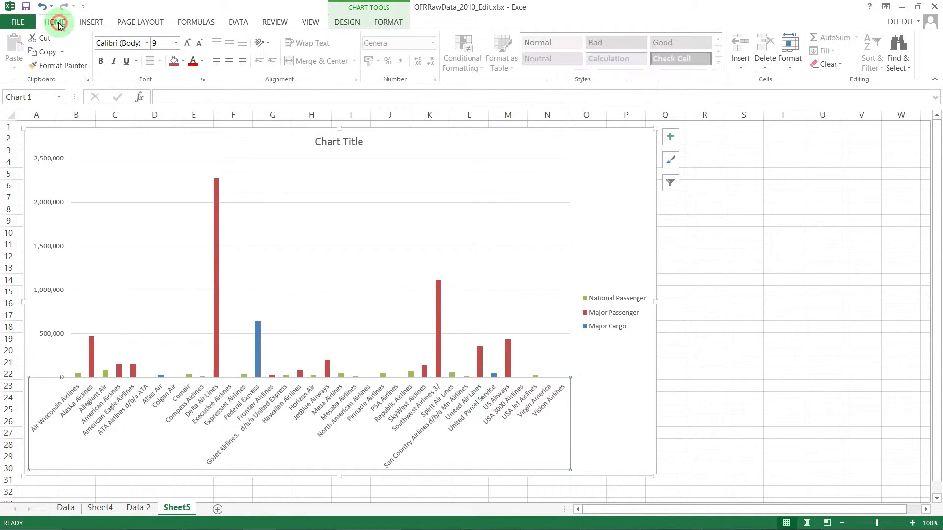
{"action": "left_click", "coordinate": [175, 43]}
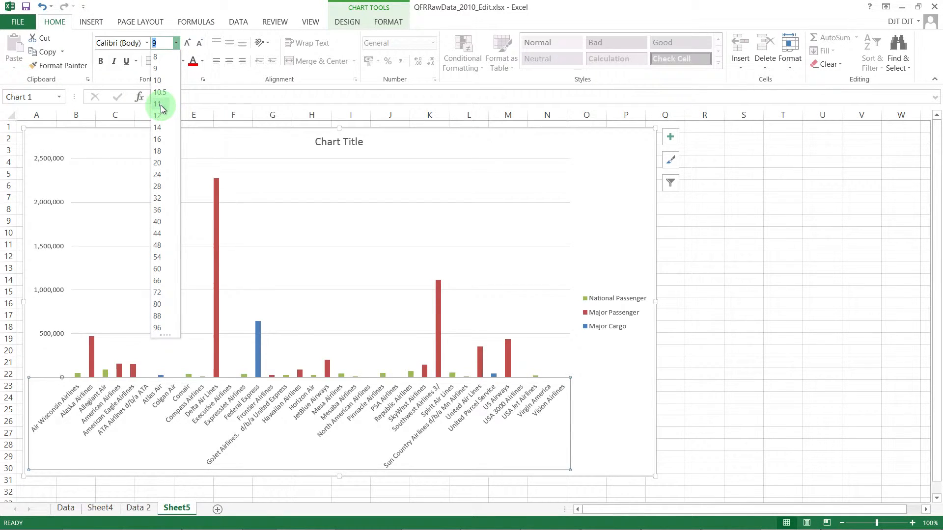
{"action": "left_click", "coordinate": [156, 73]}
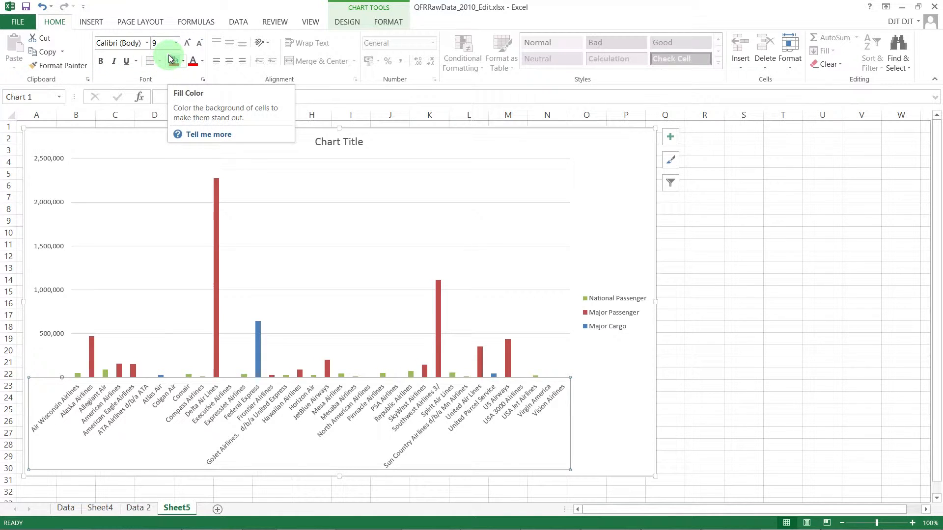
- Set the legend's font size to 12, then move the legend up beside the plot's right edge and enlarge its box
{"action": "left_click", "coordinate": [596, 322]}
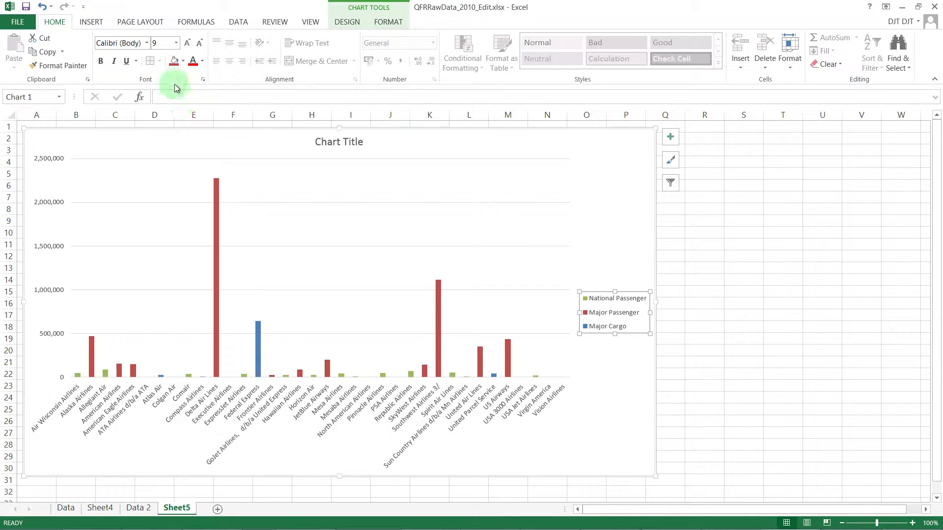
{"action": "left_click", "coordinate": [177, 43]}
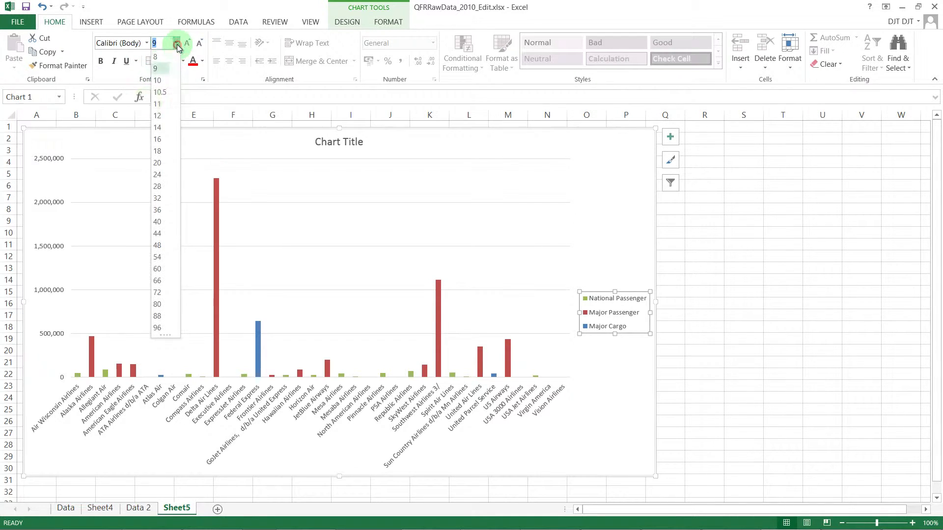
{"action": "left_click", "coordinate": [163, 119]}
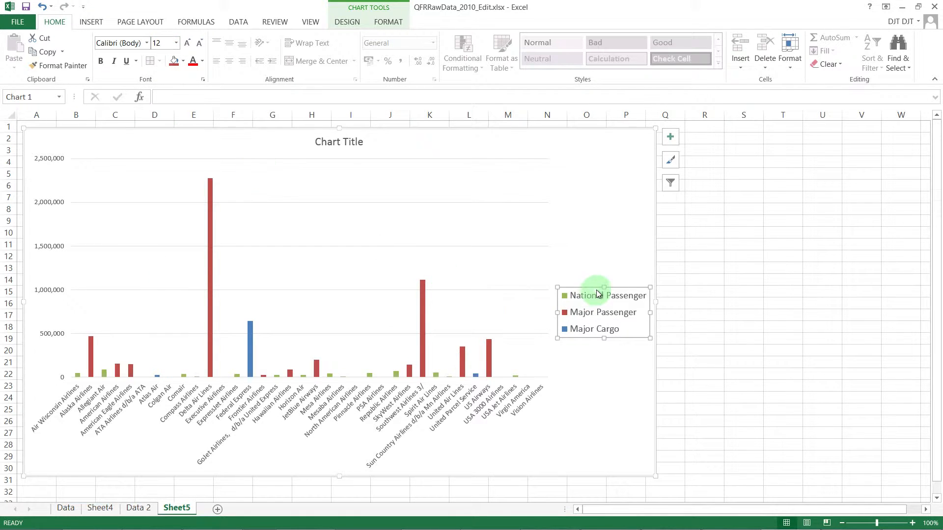
{"action": "left_click_drag", "start_coordinate": [590, 288], "coordinate": [551, 230]}
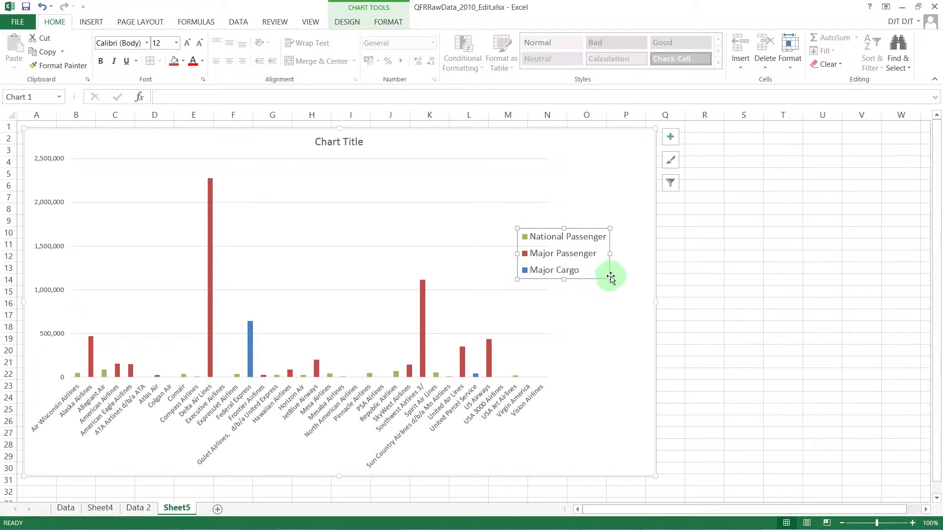
{"action": "left_click_drag", "start_coordinate": [609, 279], "coordinate": [640, 298]}
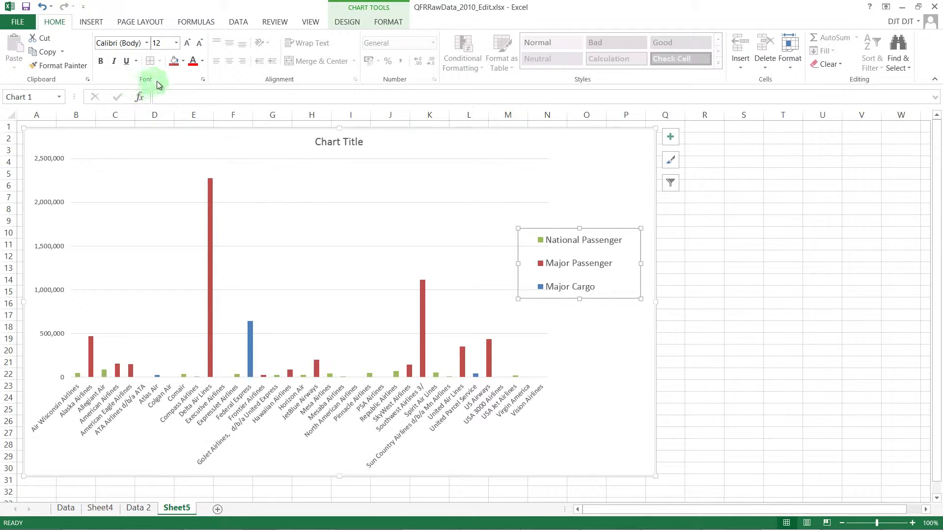
- Fill the legend's background with white from the theme colors
{"action": "left_click", "coordinate": [182, 61]}
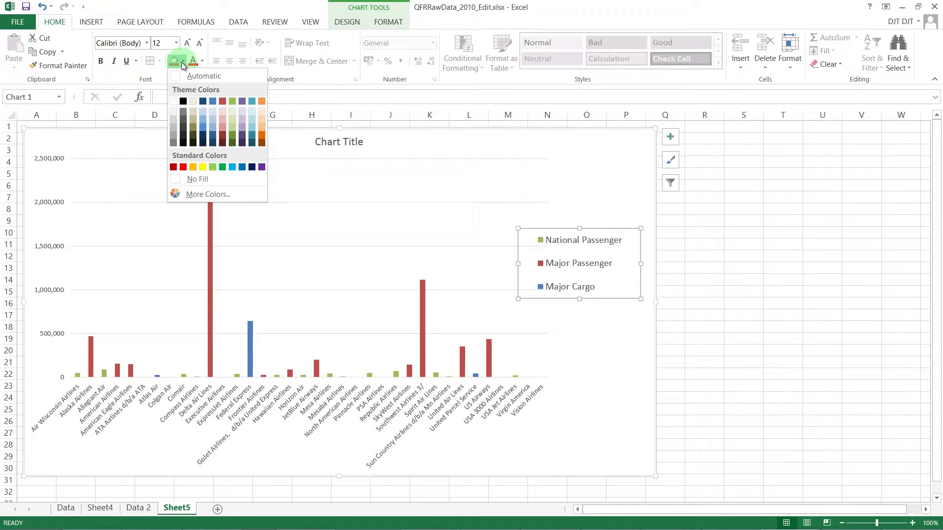
{"action": "left_click", "coordinate": [174, 101]}
{"action": "left_click", "coordinate": [571, 343]}
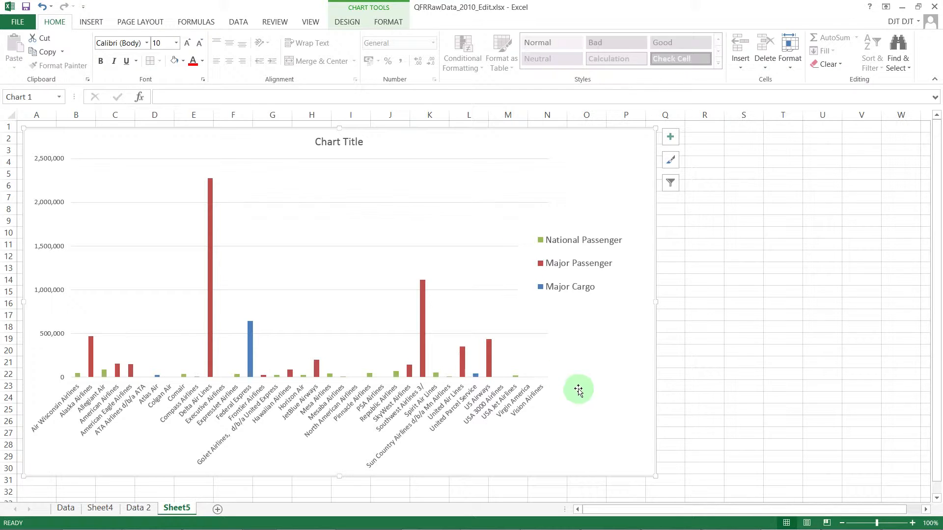
- Change the legend's font to AR ESSENCE
{"action": "left_click", "coordinate": [569, 271]}
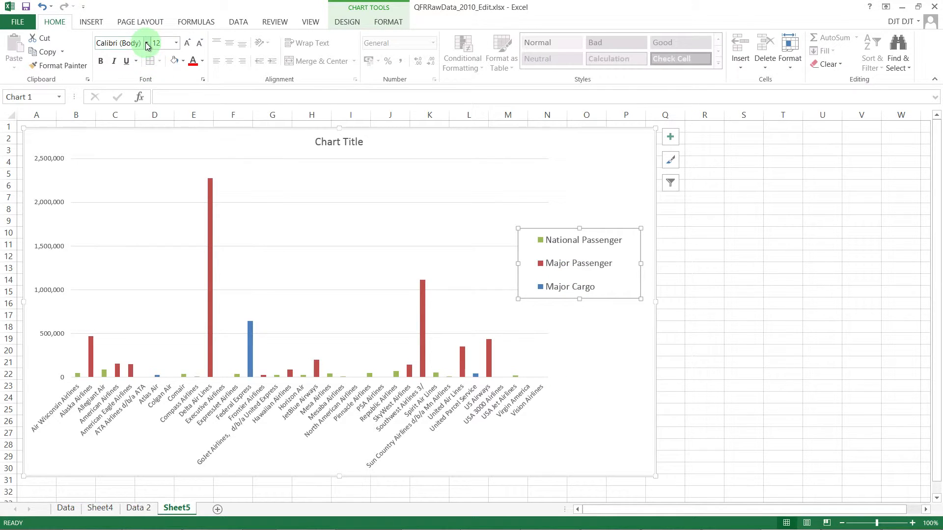
{"action": "left_click", "coordinate": [147, 43]}
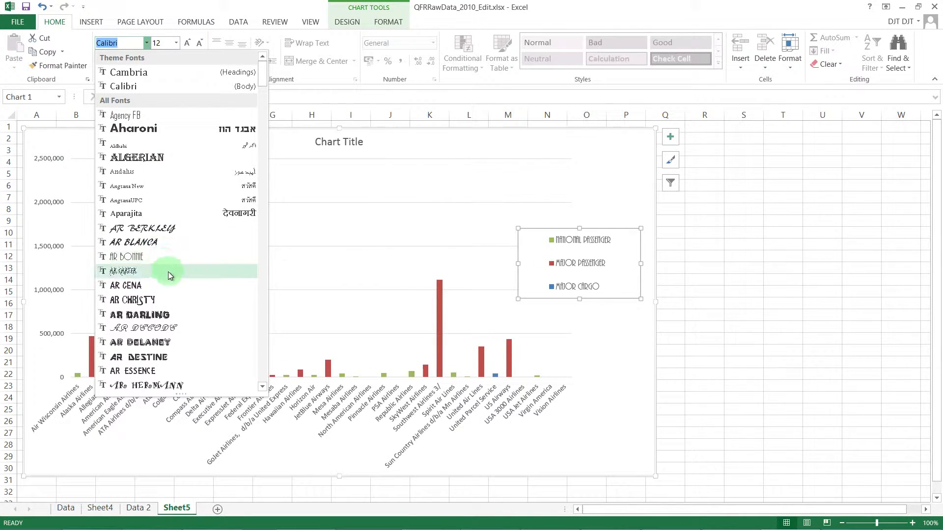
{"action": "left_click", "coordinate": [187, 368]}
{"action": "left_click", "coordinate": [636, 344]}
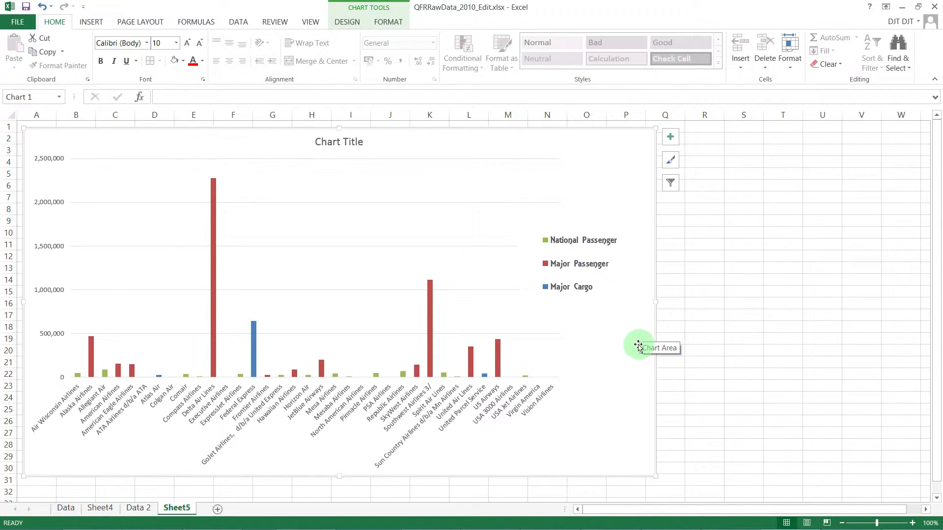
{"action": "left_click", "coordinate": [595, 265]}
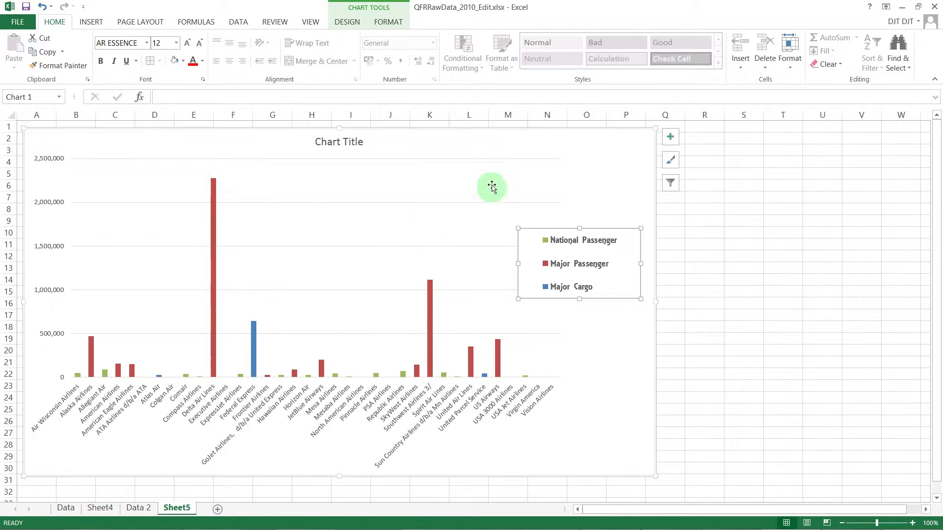
- Open the plot area's formatting options and examine those of the horizontal axis, legend, chart title, chart area and vertical axis
{"action": "left_click", "coordinate": [325, 237]}
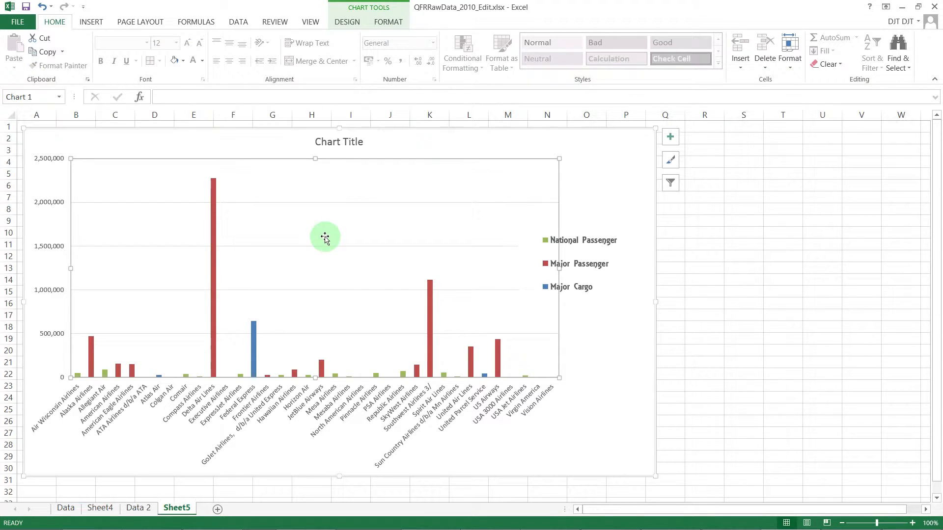
{"action": "right_click", "coordinate": [320, 240]}
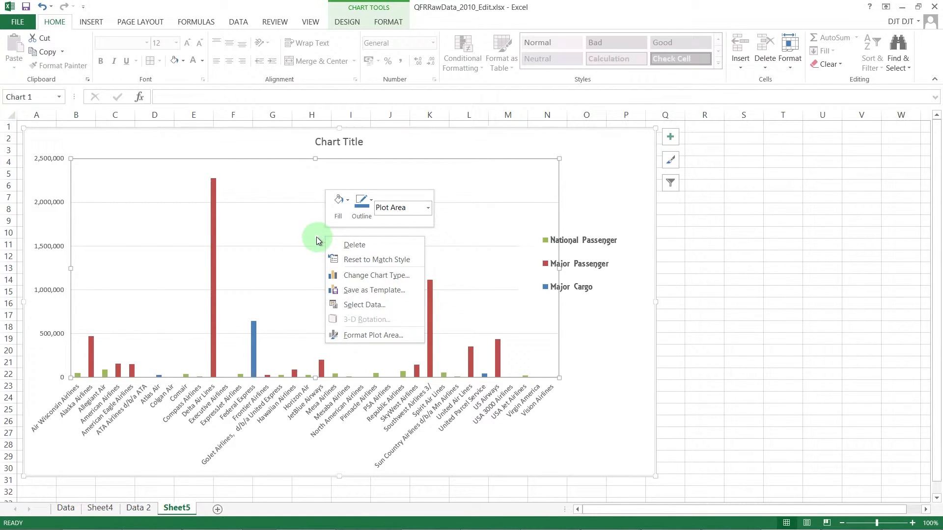
{"action": "left_click", "coordinate": [380, 338]}
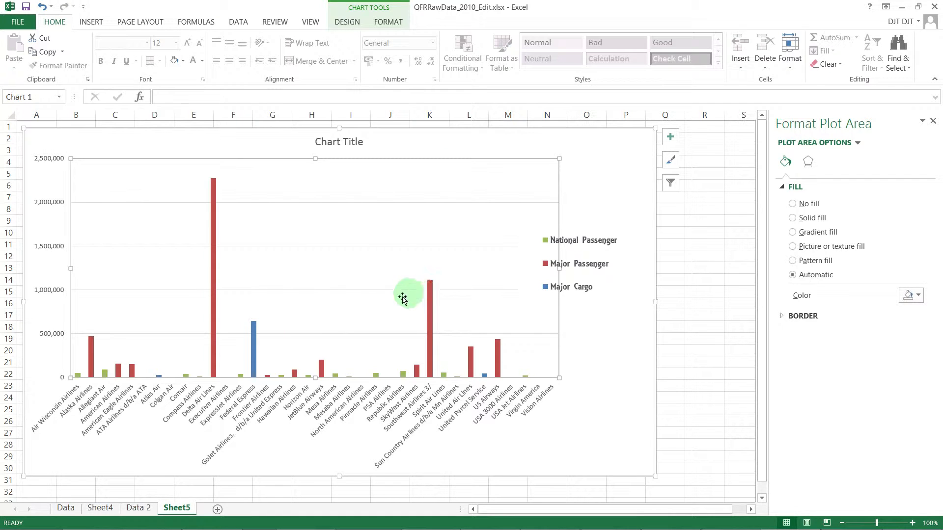
{"action": "left_click", "coordinate": [376, 401]}
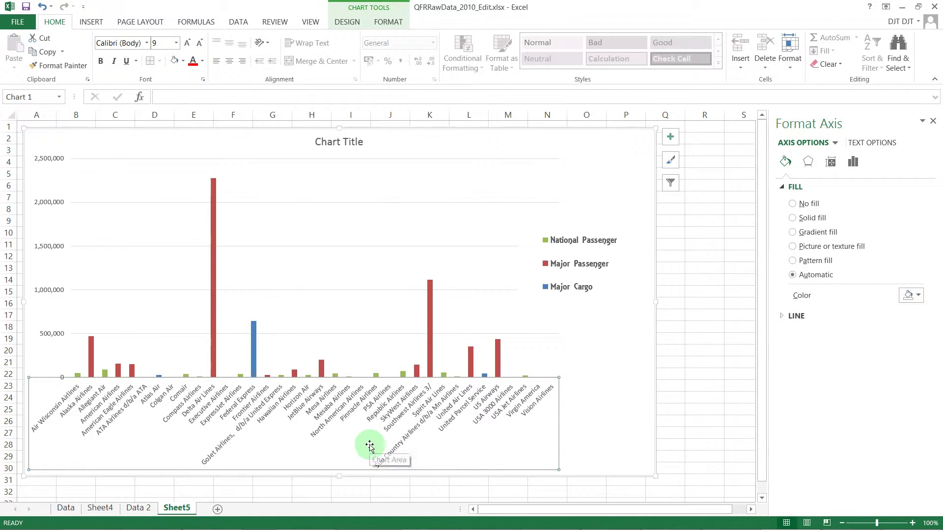
{"action": "left_click", "coordinate": [608, 256]}
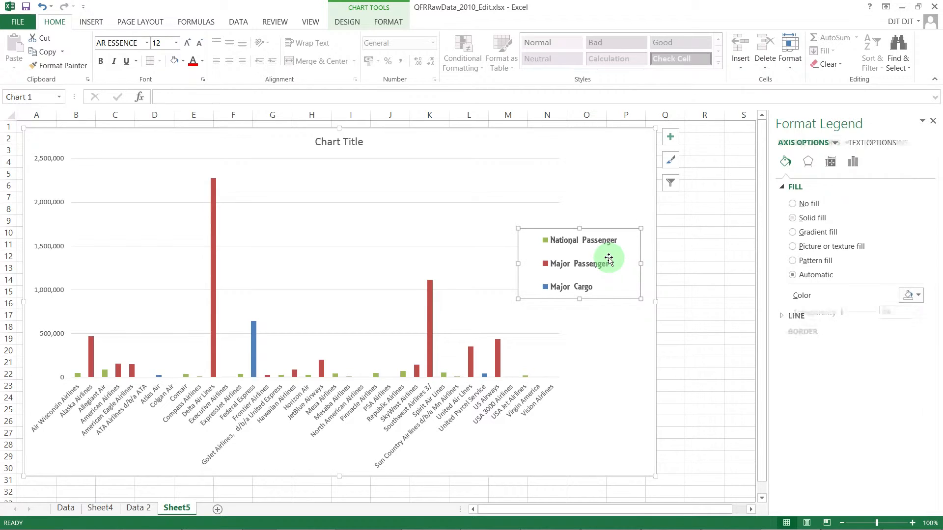
{"action": "left_click", "coordinate": [347, 142]}
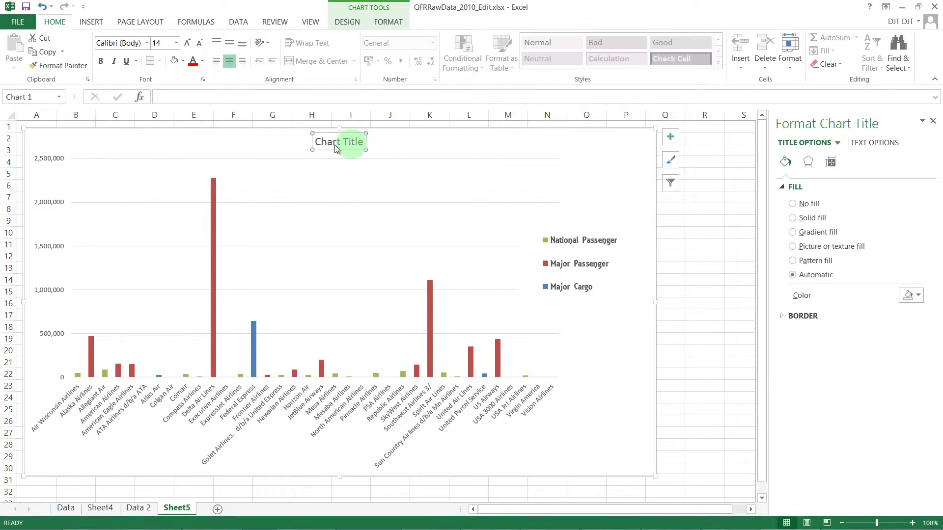
{"action": "left_click", "coordinate": [50, 233]}
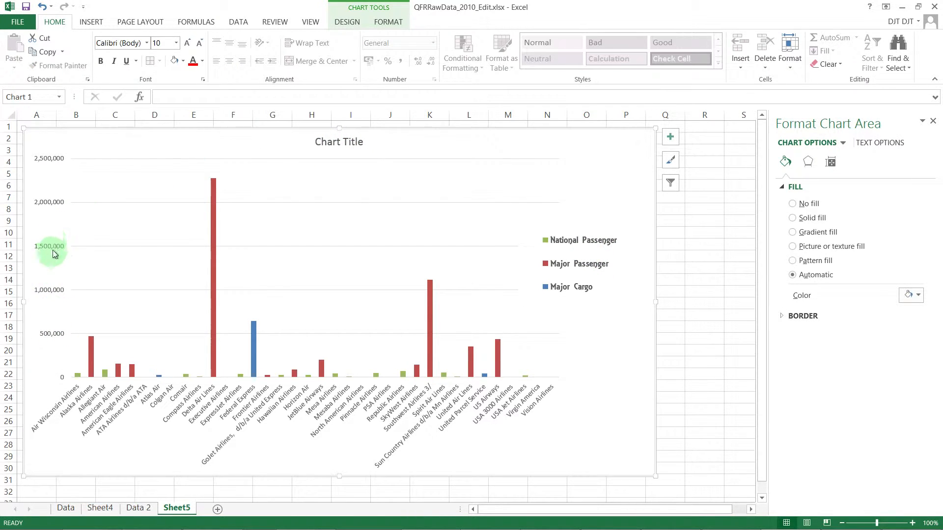
{"action": "left_click", "coordinate": [55, 249]}
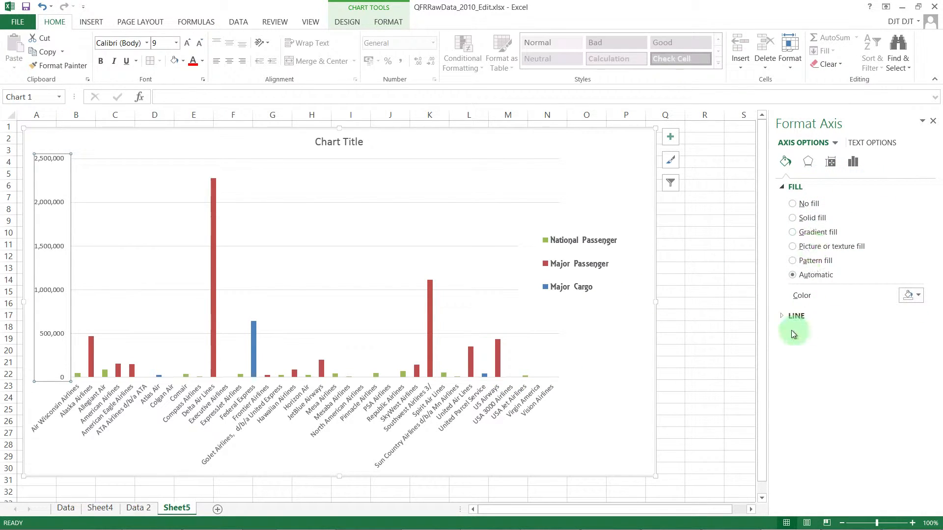
- Apply a gradient fill to the legend and view its effects and position options
{"action": "left_click", "coordinate": [576, 264]}
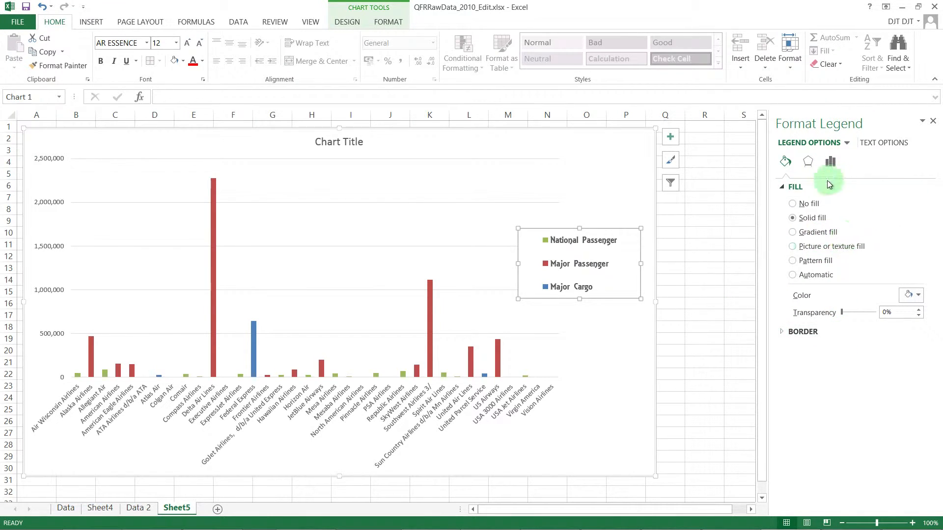
{"action": "left_click", "coordinate": [820, 235]}
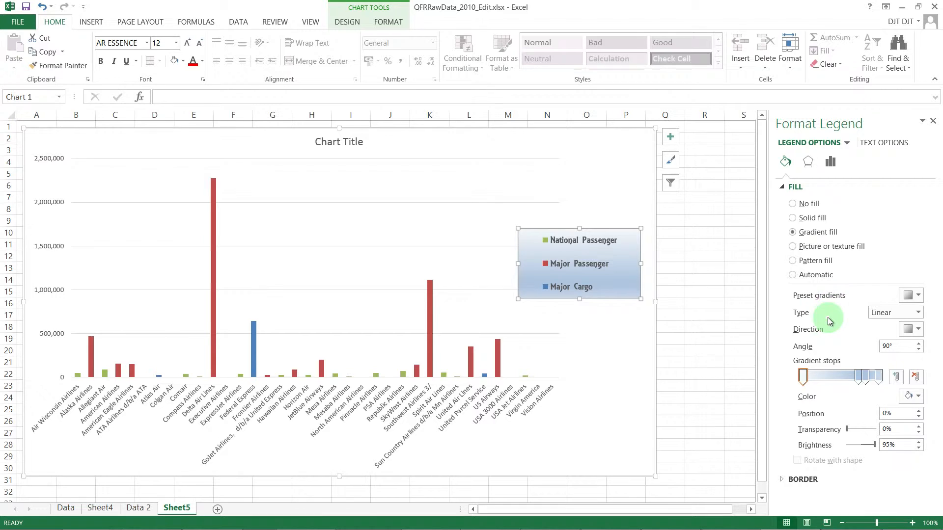
{"action": "left_click", "coordinate": [809, 162]}
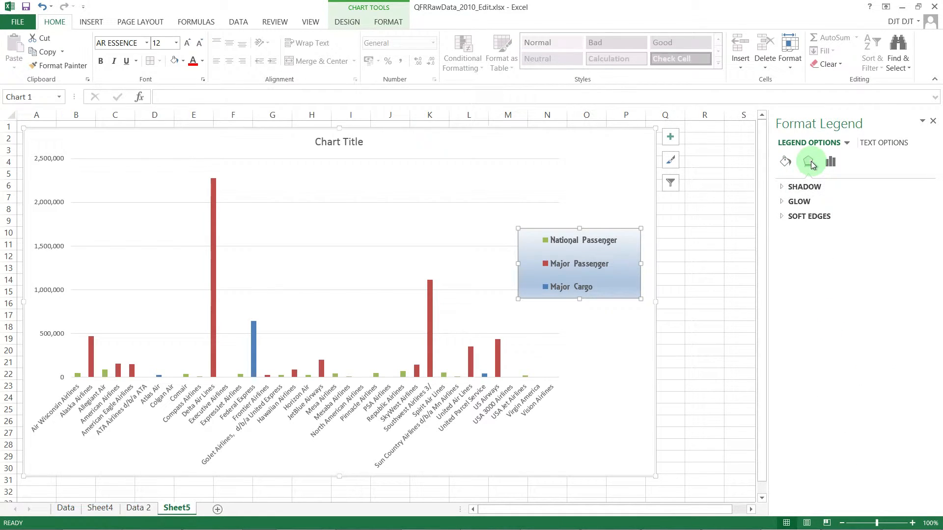
{"action": "left_click", "coordinate": [830, 162]}
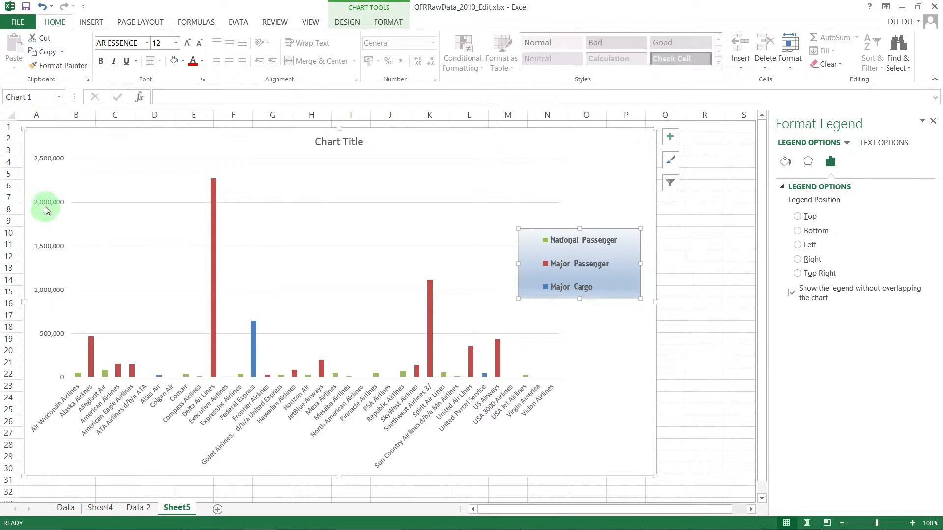
- Set the vertical axis's major unit to 100000
{"action": "left_click", "coordinate": [52, 222]}
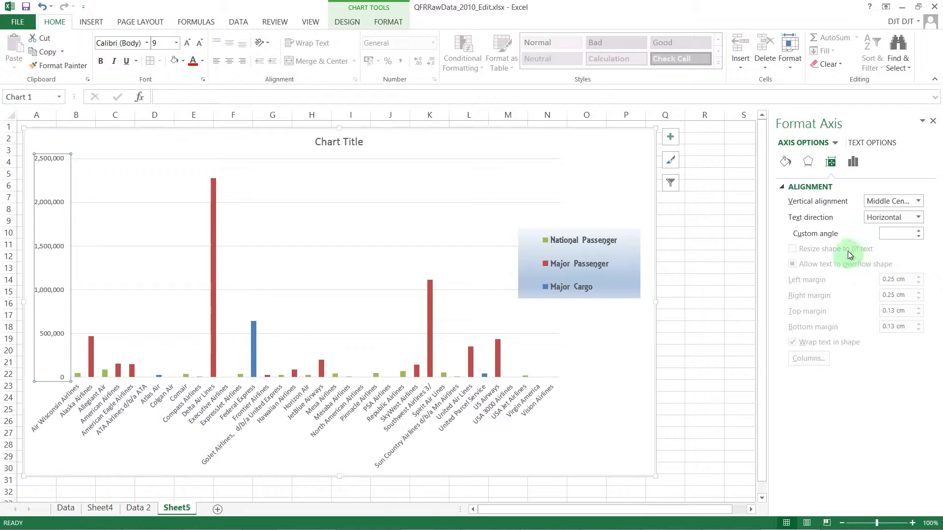
{"action": "left_click", "coordinate": [853, 167]}
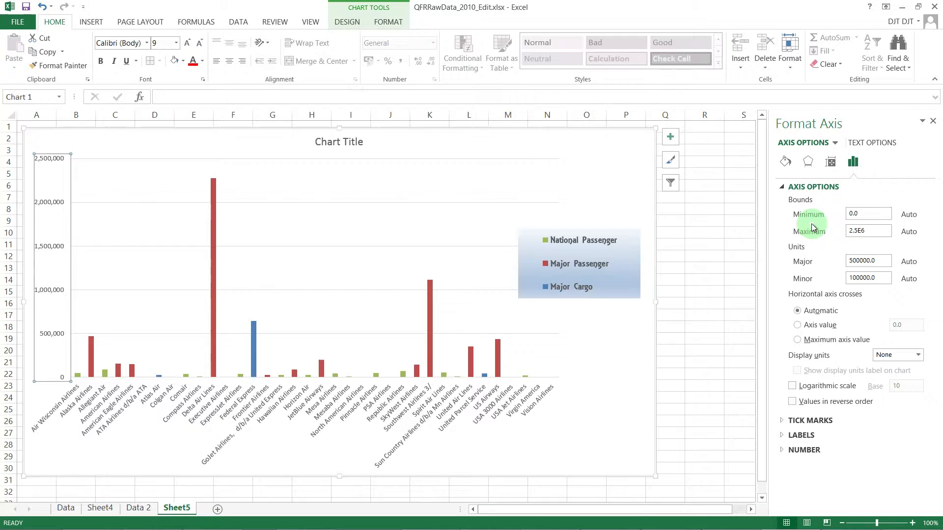
{"action": "double_click", "coordinate": [850, 262]}
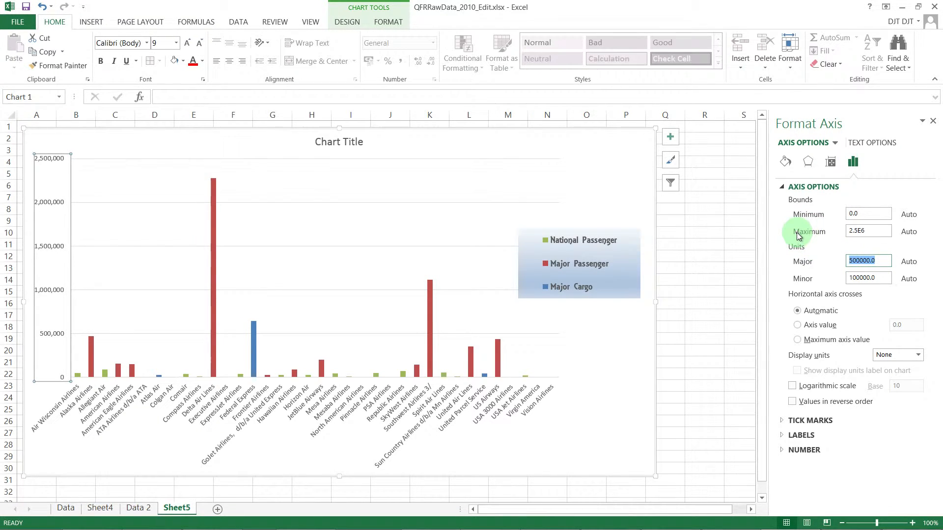
{"action": "type", "text": "1"}
{"action": "key", "text": "Return"}
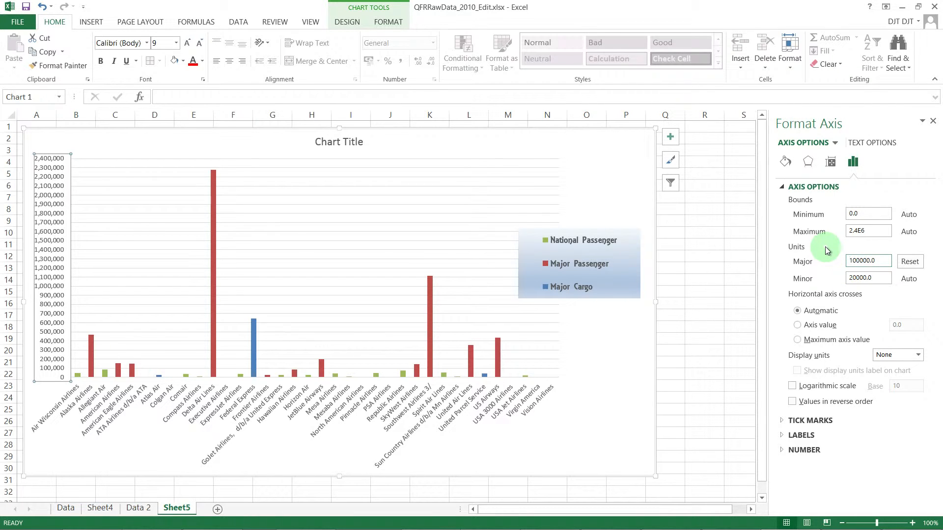
- Examine the vertical axis's display units and tick marks, and the horizontal axis's tick mark, label and alignment options
{"action": "left_click", "coordinate": [919, 355]}
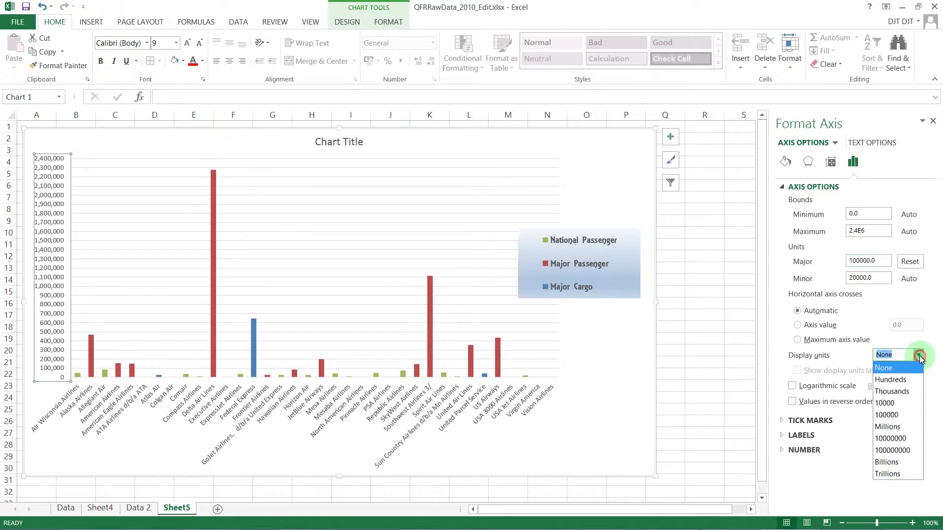
{"action": "left_click", "coordinate": [885, 303]}
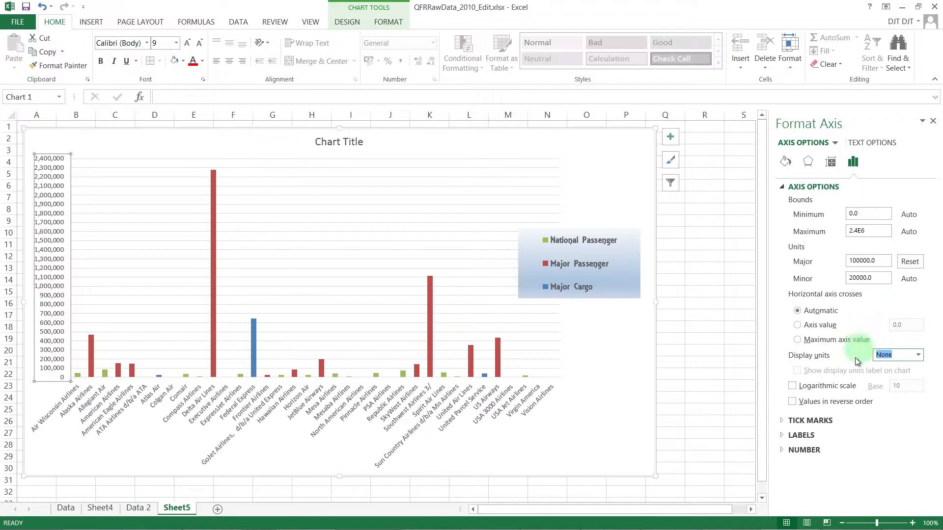
{"action": "left_click", "coordinate": [782, 420]}
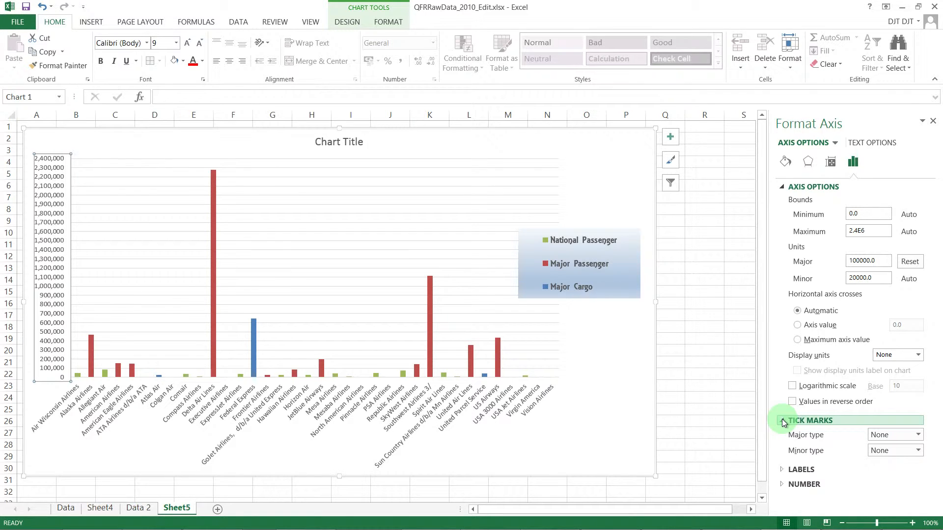
{"action": "left_click", "coordinate": [782, 421]}
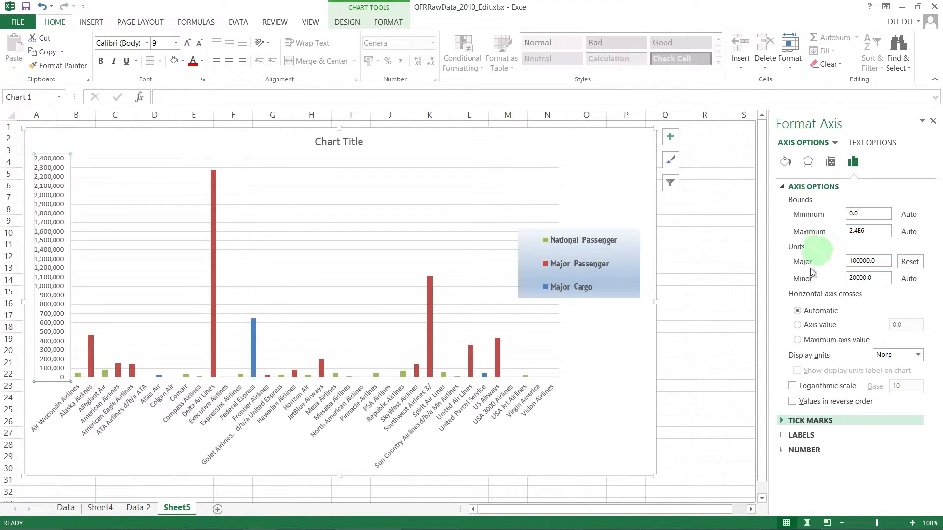
{"action": "left_click", "coordinate": [416, 417]}
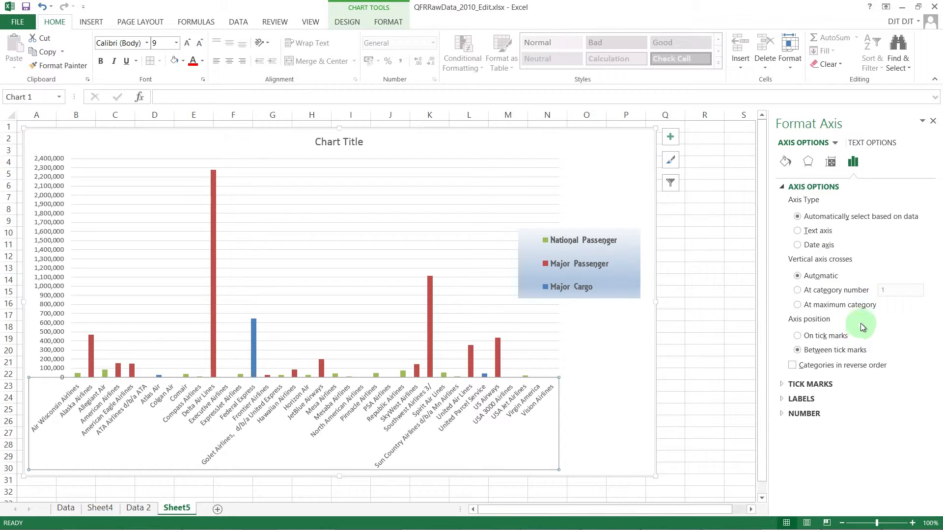
{"action": "left_click", "coordinate": [785, 386]}
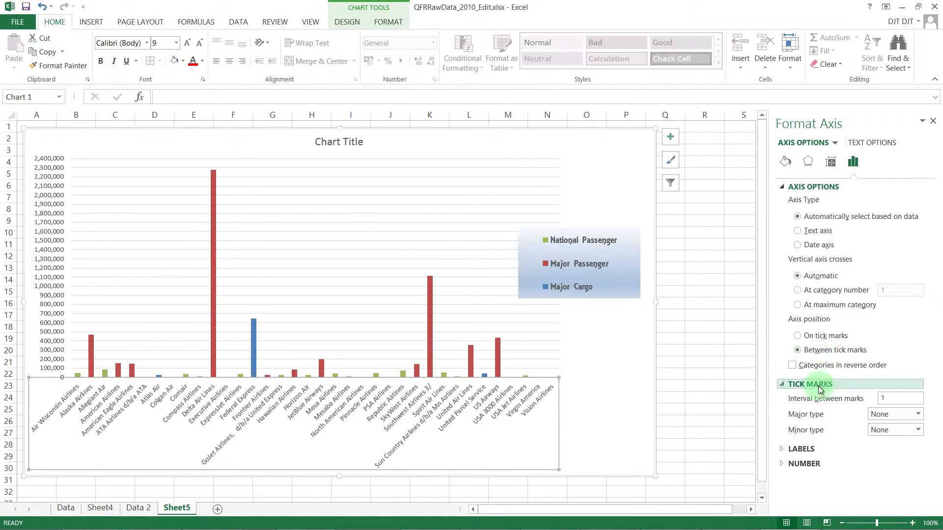
{"action": "left_click", "coordinate": [782, 450]}
{"action": "scroll", "coordinate": [800, 301], "scroll_direction": "down", "scroll_amount": 1}
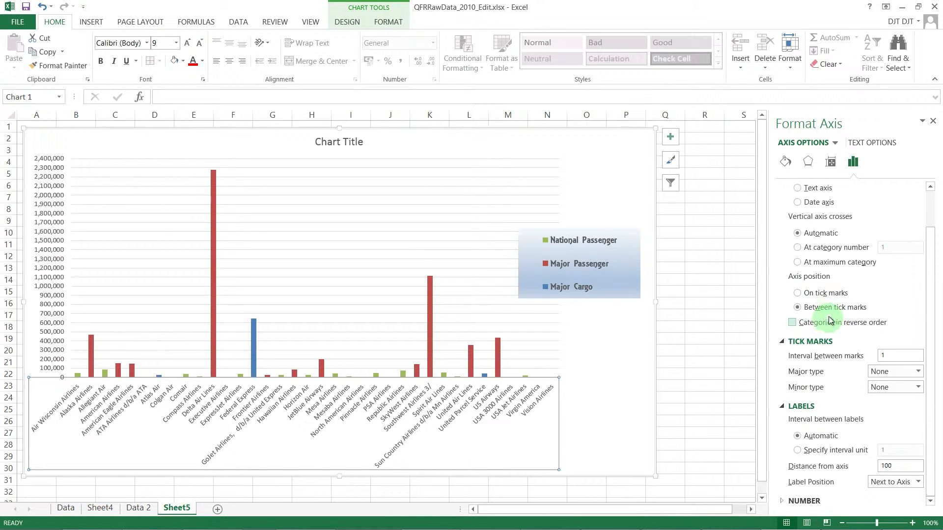
{"action": "left_click", "coordinate": [835, 169]}
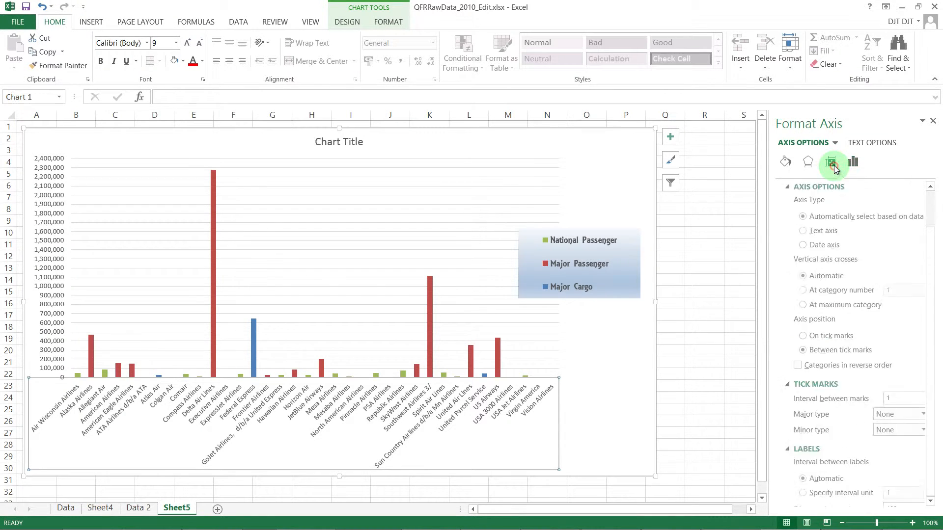
- Replace the chart title's placeholder text with "Operating Profit"
{"action": "left_click", "coordinate": [341, 145]}
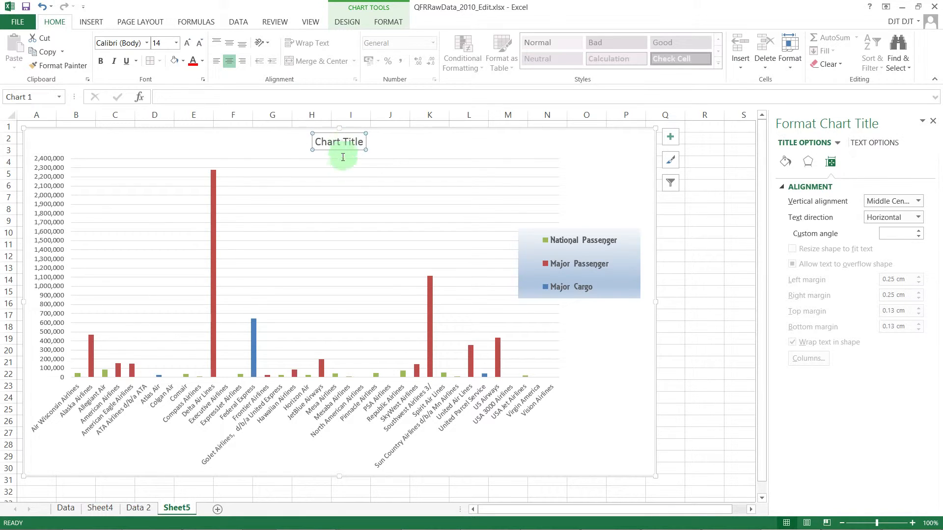
{"action": "left_click", "coordinate": [354, 144]}
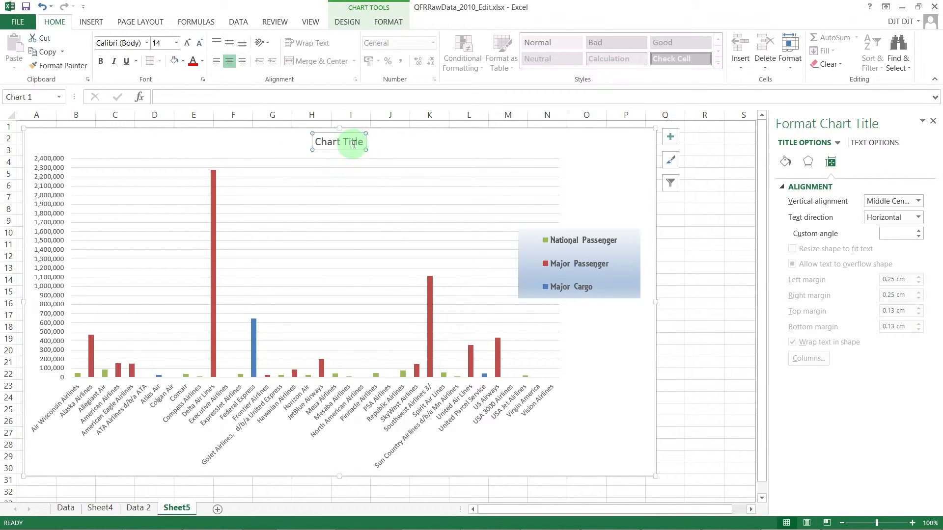
{"action": "left_click", "coordinate": [363, 142]}
{"action": "left_click_drag", "start_coordinate": [364, 142], "coordinate": [325, 142]}
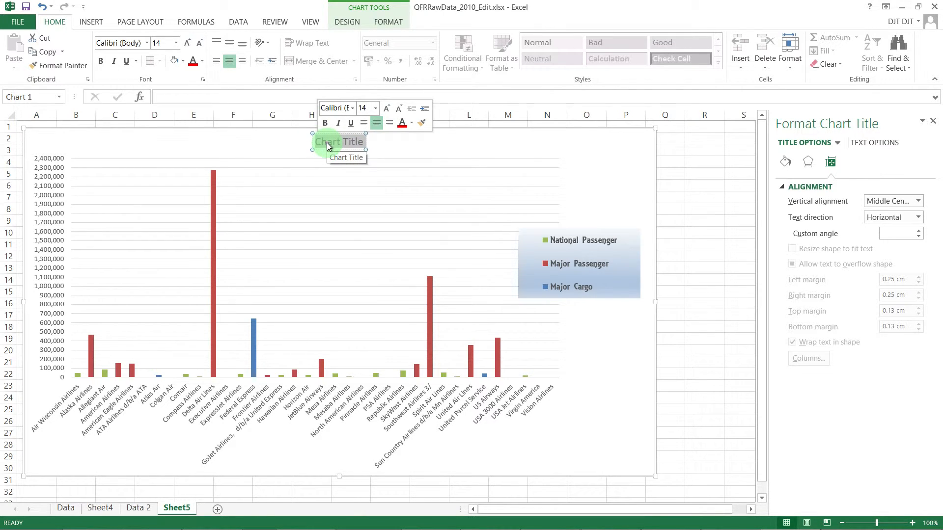
{"action": "type", "text": "Operat"}
{"action": "type", "text": "in"}
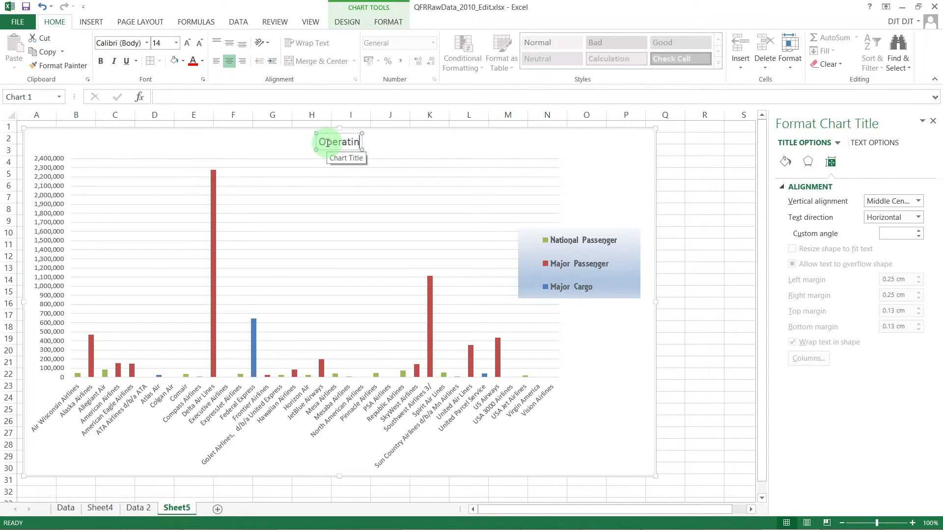
{"action": "type", "text": "g Profit"}
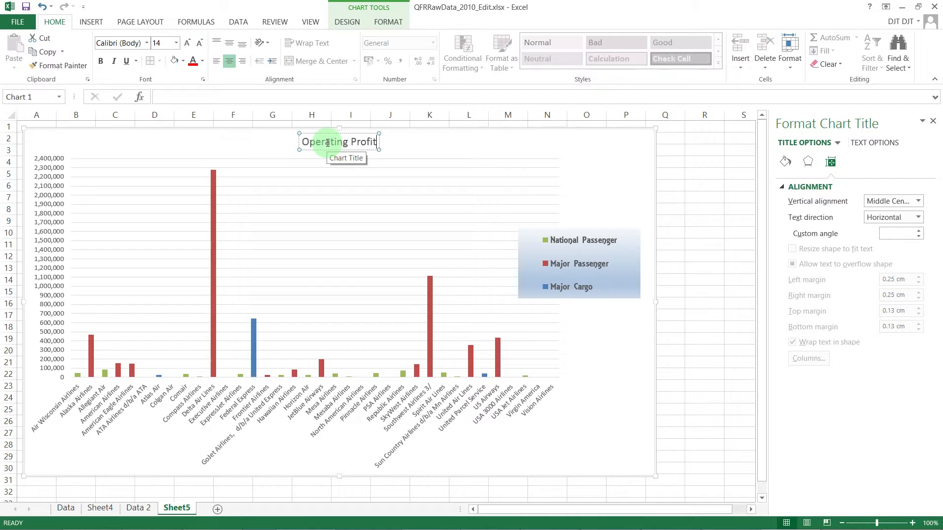
{"action": "key", "text": "Return"}
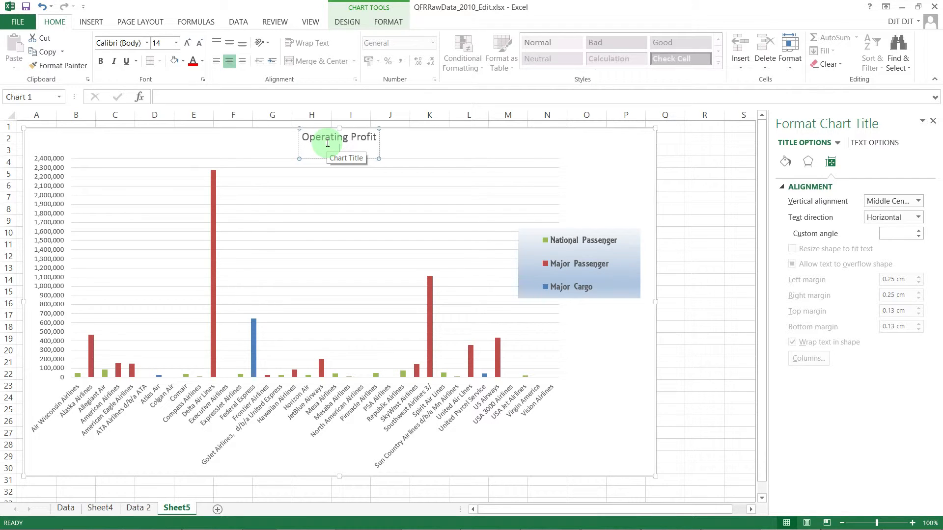
{"action": "key", "text": "BackSpace"}
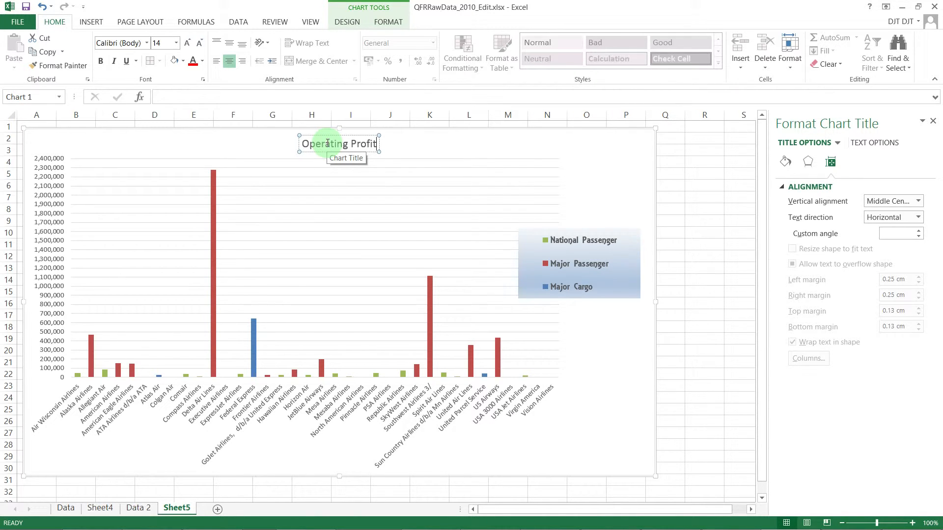
{"action": "left_click", "coordinate": [423, 143]}
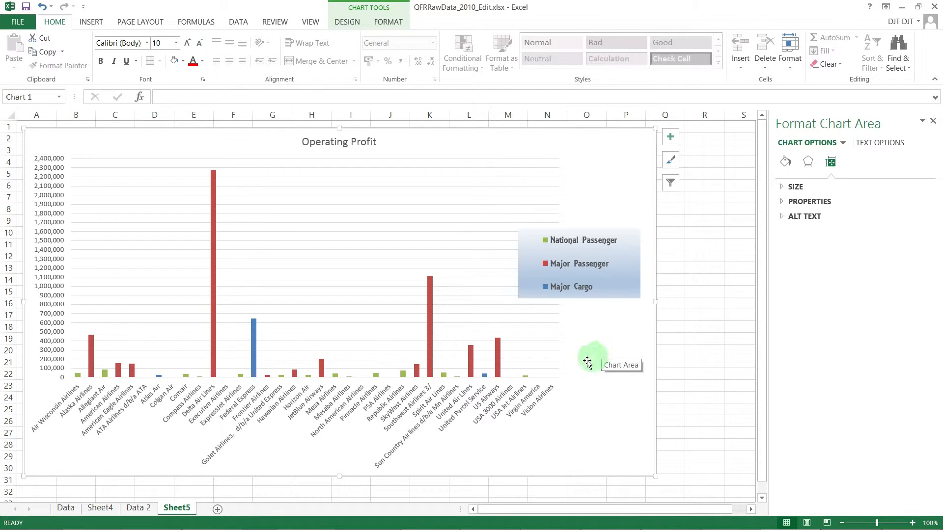
- Set the horizontal axis labels' font size to 11 and widen the chart to about 28.6 cm
{"action": "left_click", "coordinate": [432, 403]}
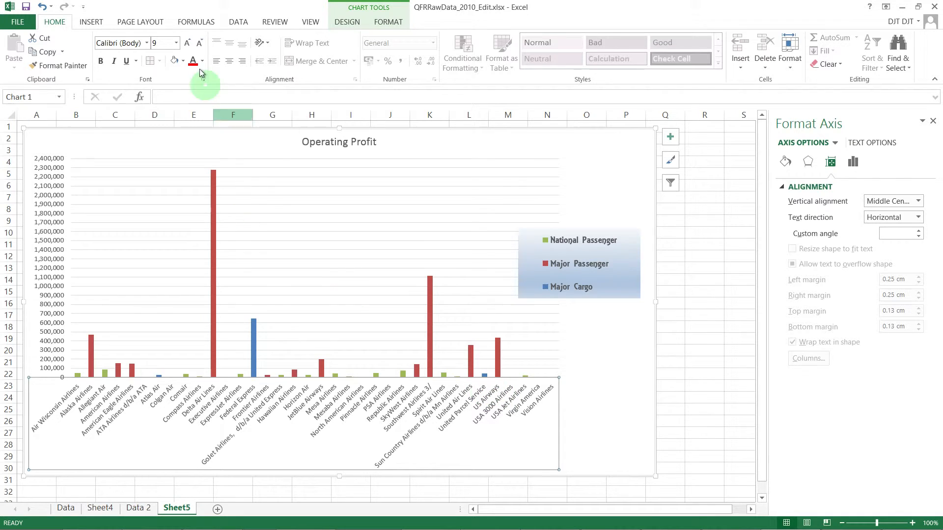
{"action": "left_click", "coordinate": [176, 42]}
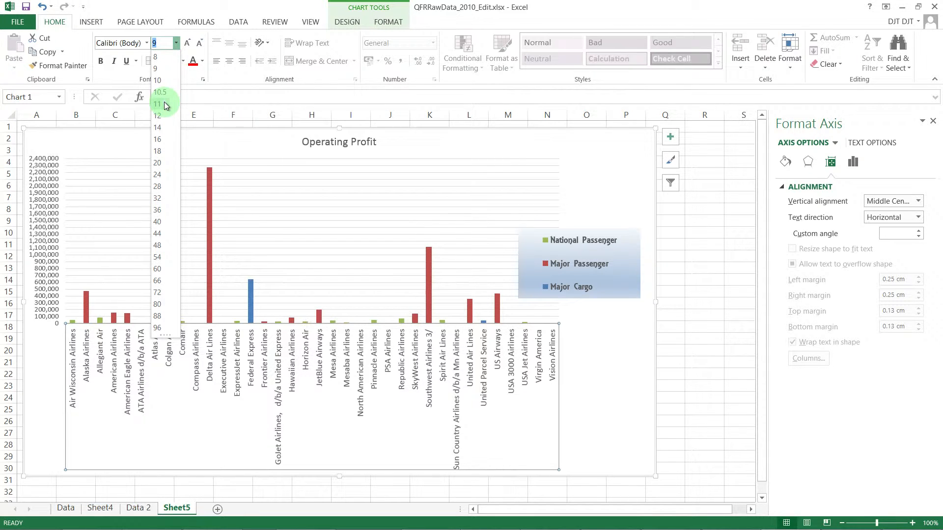
{"action": "left_click", "coordinate": [159, 104]}
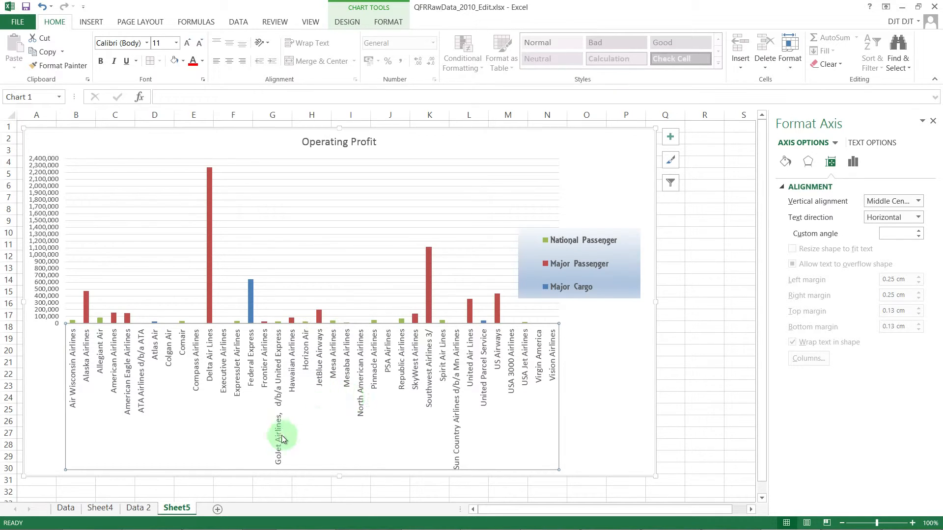
{"action": "left_click_drag", "start_coordinate": [657, 301], "coordinate": [688, 301]}
{"action": "left_click", "coordinate": [543, 351]}
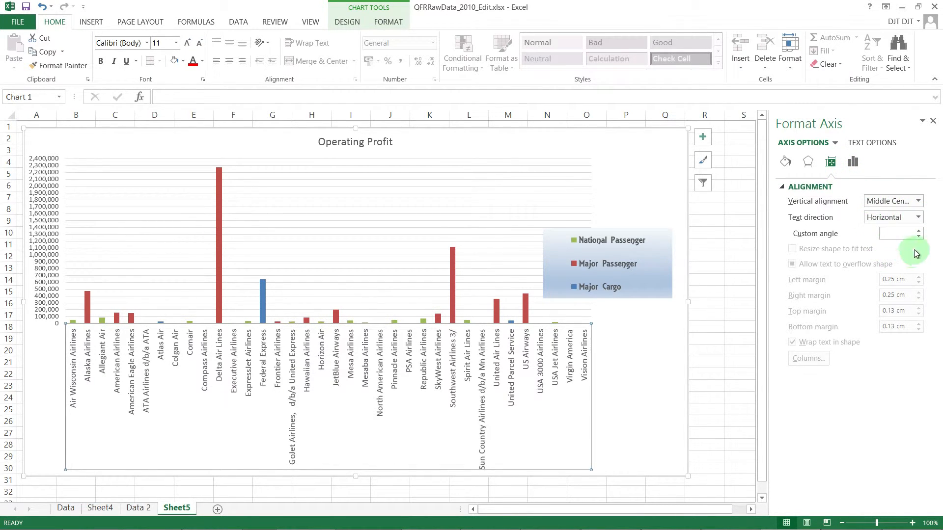
- Set the custom angle of the horizontal axis labels to -45° and view the axis's effects options
{"action": "left_click", "coordinate": [906, 233]}
{"action": "type", "text": "-"}
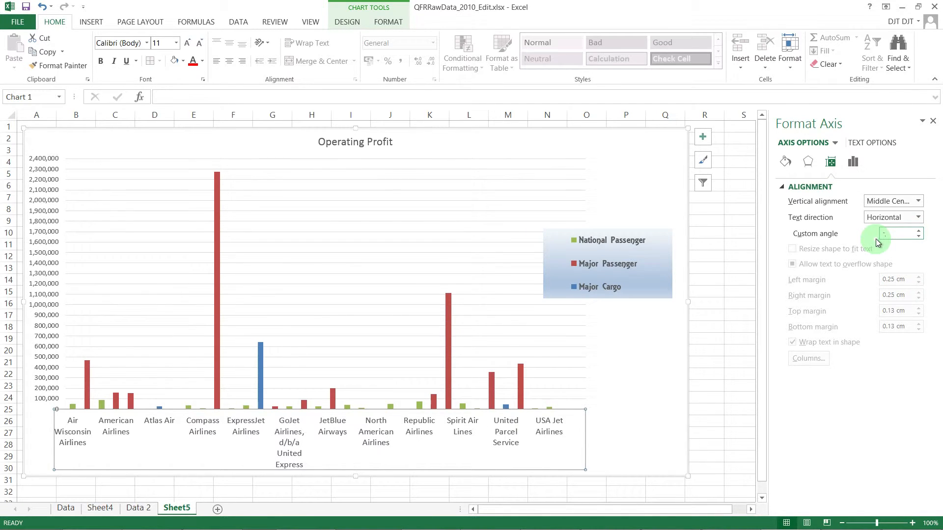
{"action": "type", "text": "45"}
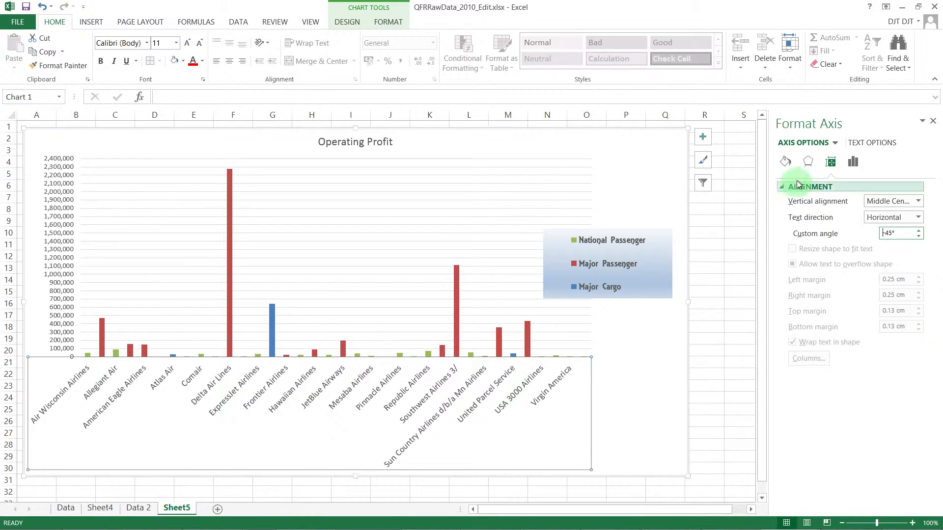
{"action": "left_click", "coordinate": [807, 162]}
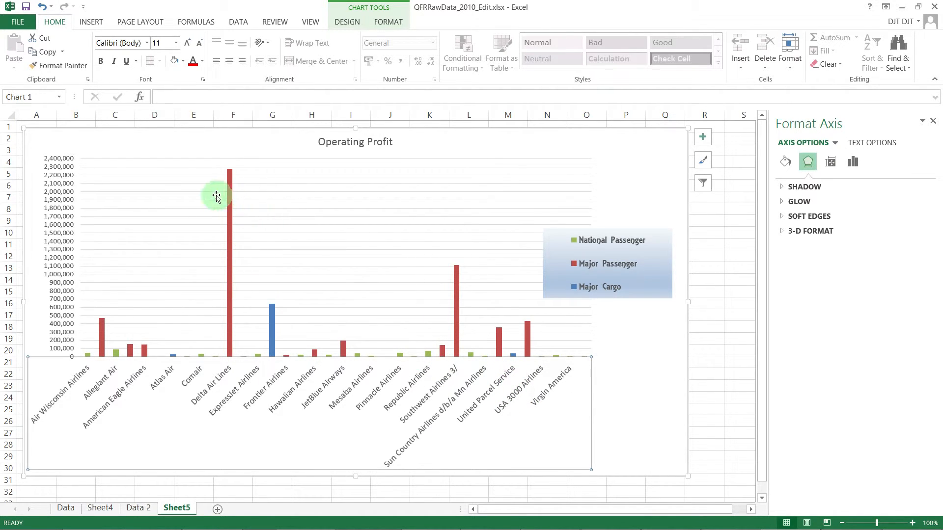
- Change the fill color of the Major Passenger series to the standard Light Blue
{"action": "left_click", "coordinate": [206, 215]}
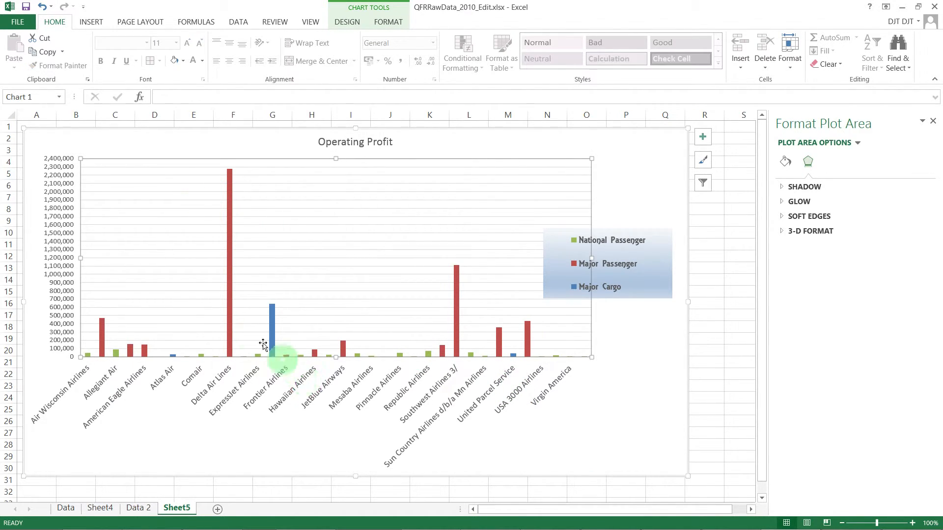
{"action": "mouse_move", "coordinate": [228, 256]}
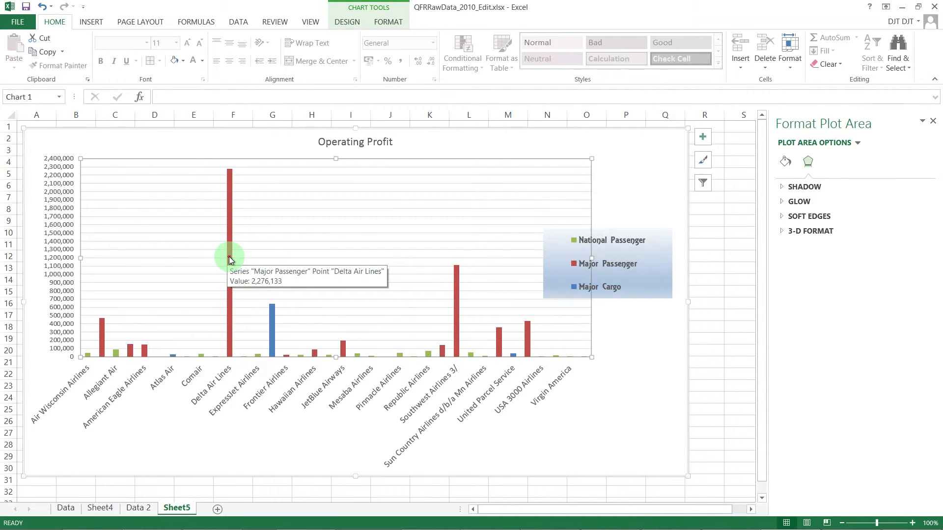
{"action": "left_click", "coordinate": [229, 256]}
{"action": "right_click", "coordinate": [228, 256]}
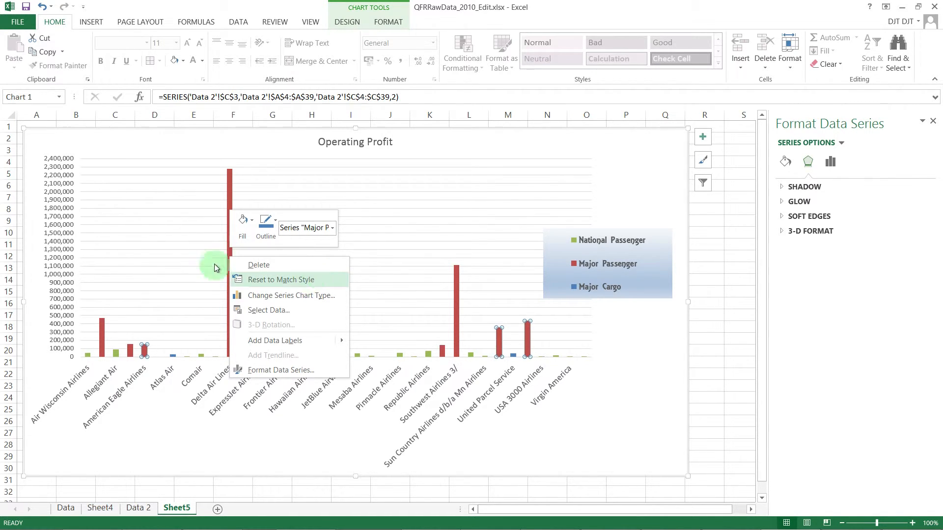
{"action": "left_click", "coordinate": [303, 370]}
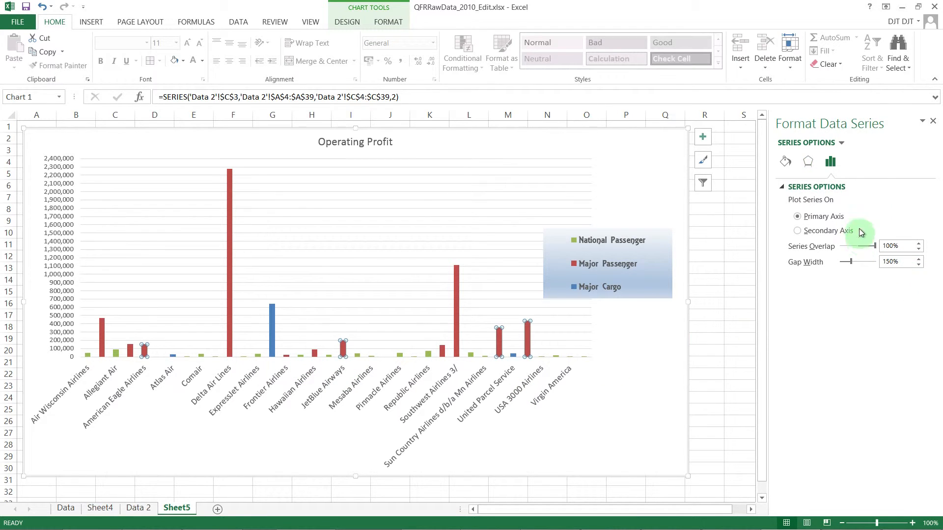
{"action": "left_click", "coordinate": [788, 163]}
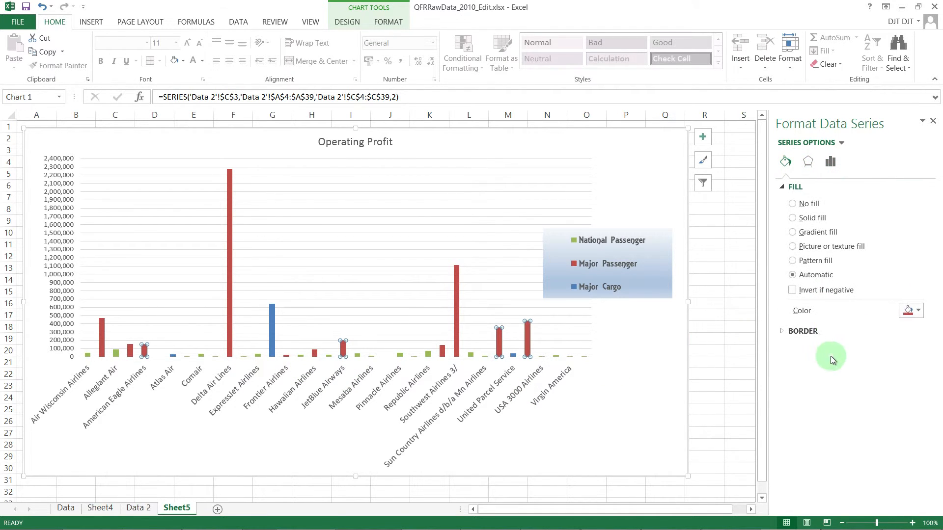
{"action": "left_click", "coordinate": [917, 311]}
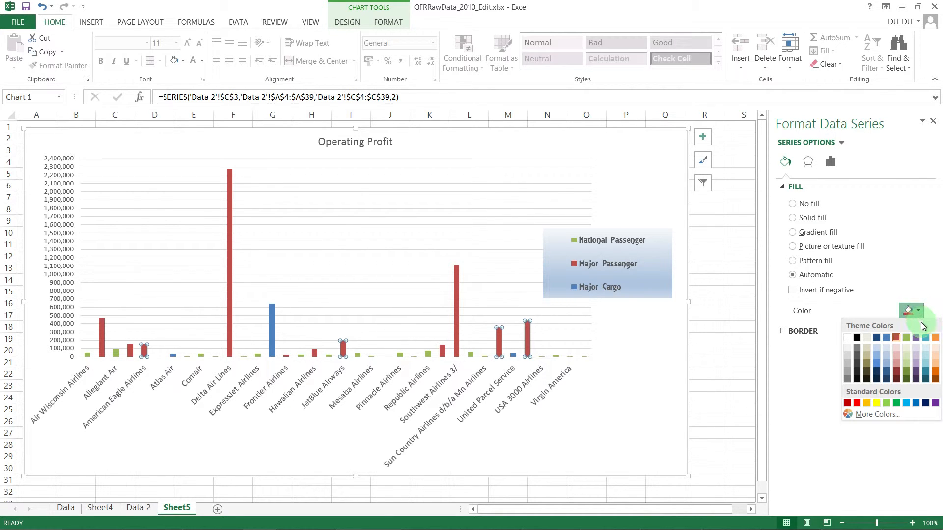
{"action": "left_click", "coordinate": [906, 403]}
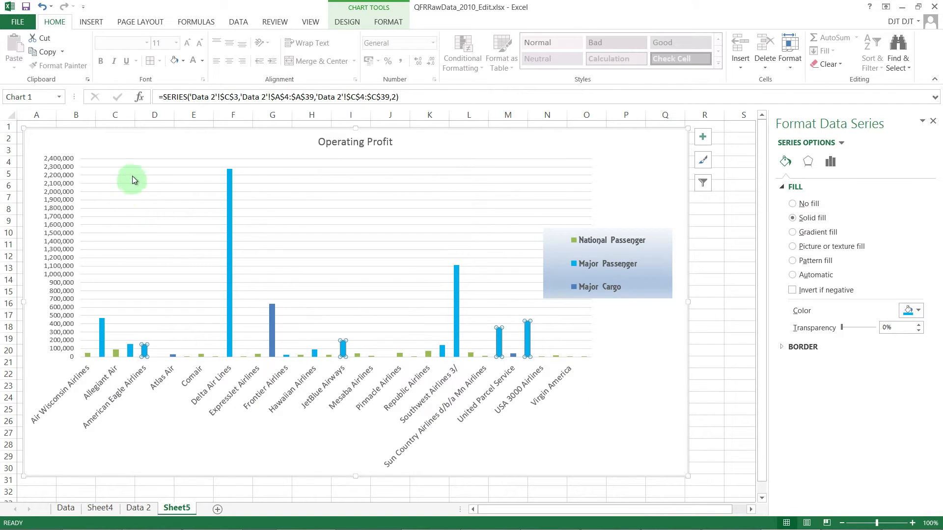
- Apply the red shape style from the last row of the preset gallery to the chart area
{"action": "left_click", "coordinate": [159, 133]}
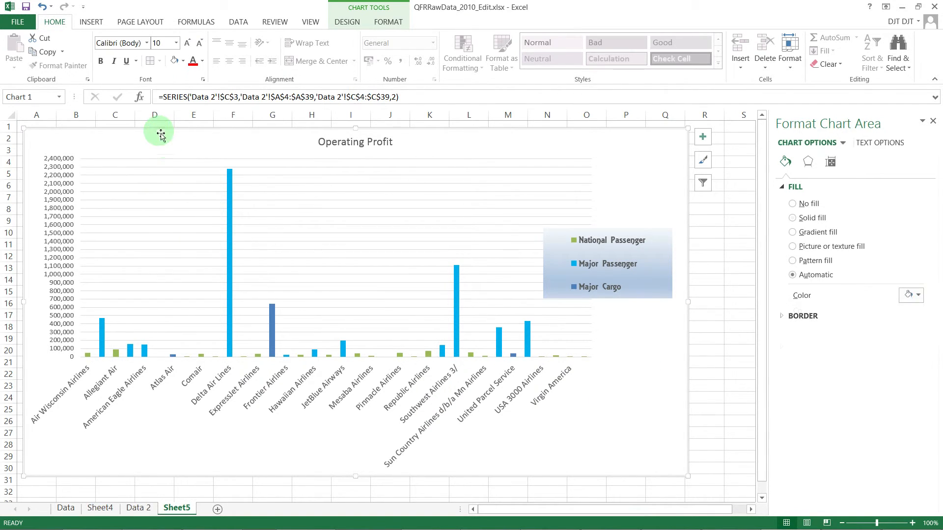
{"action": "left_click", "coordinate": [353, 23]}
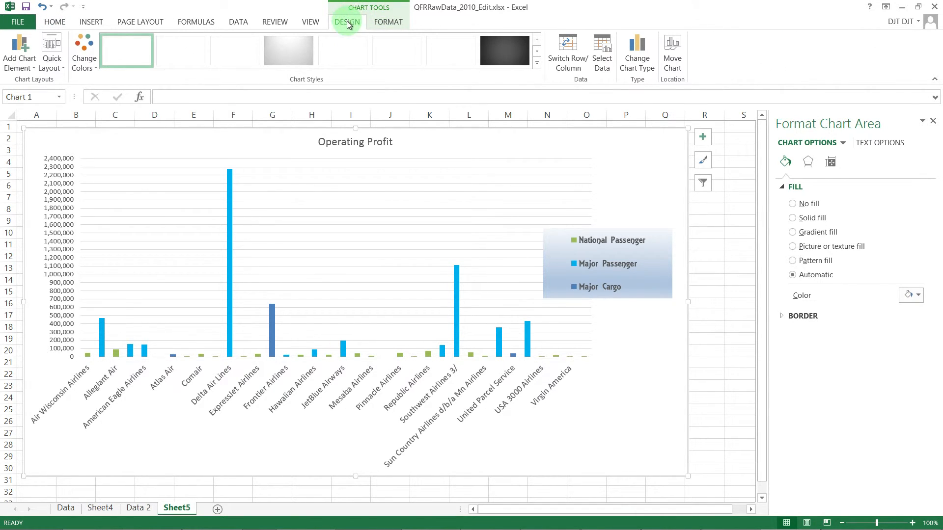
{"action": "left_click", "coordinate": [381, 22]}
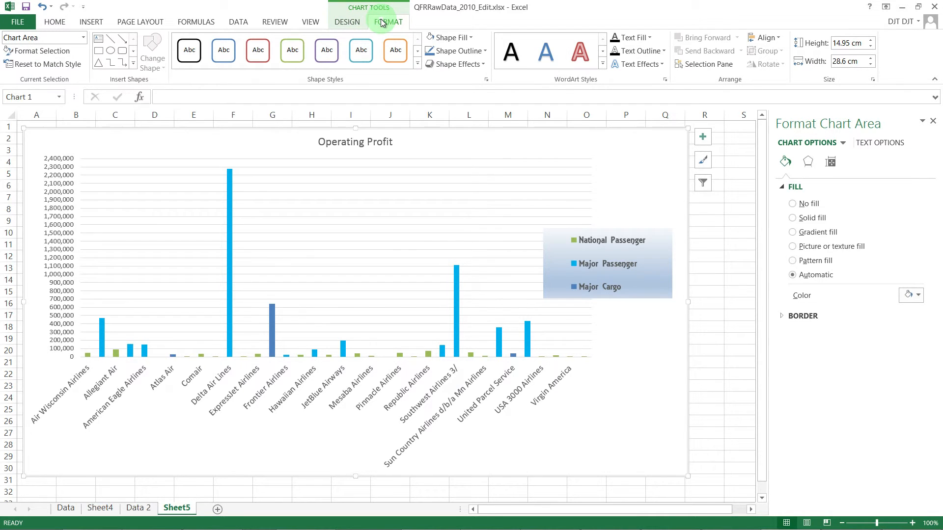
{"action": "left_click", "coordinate": [416, 65]}
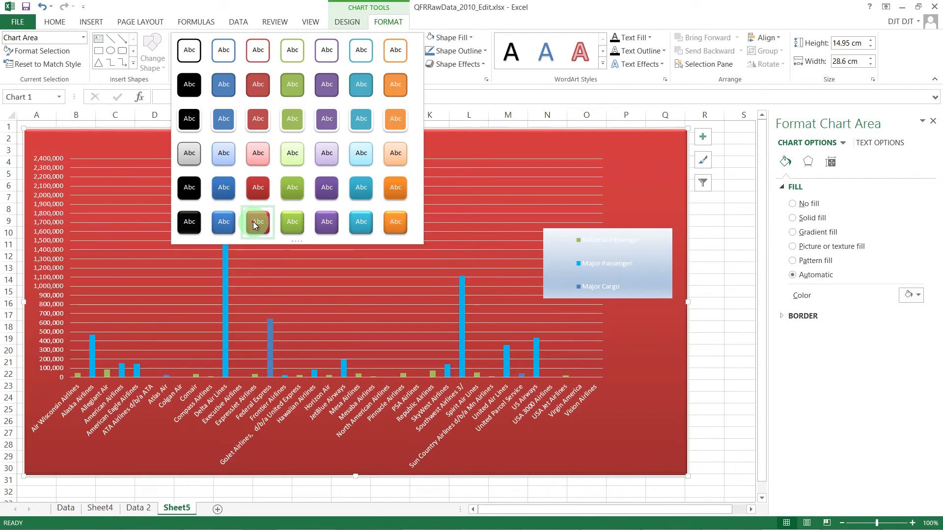
{"action": "left_click", "coordinate": [255, 224]}
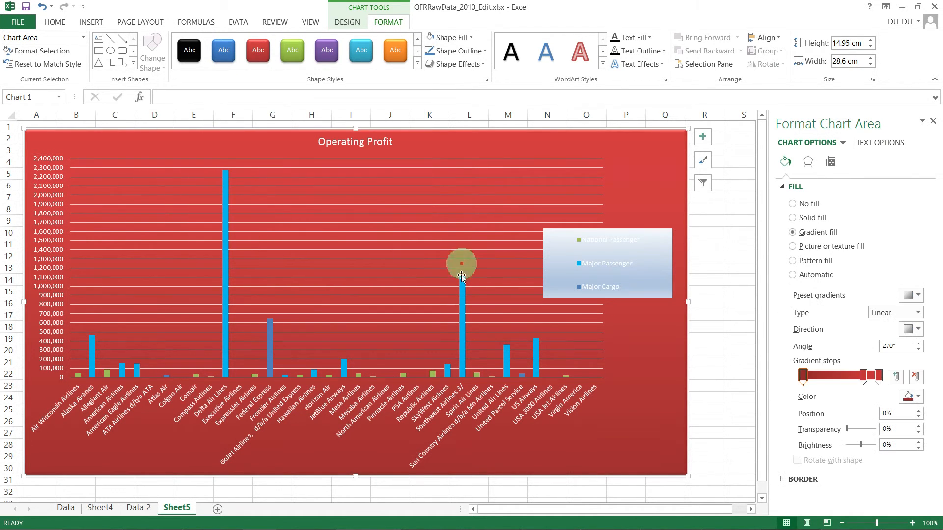